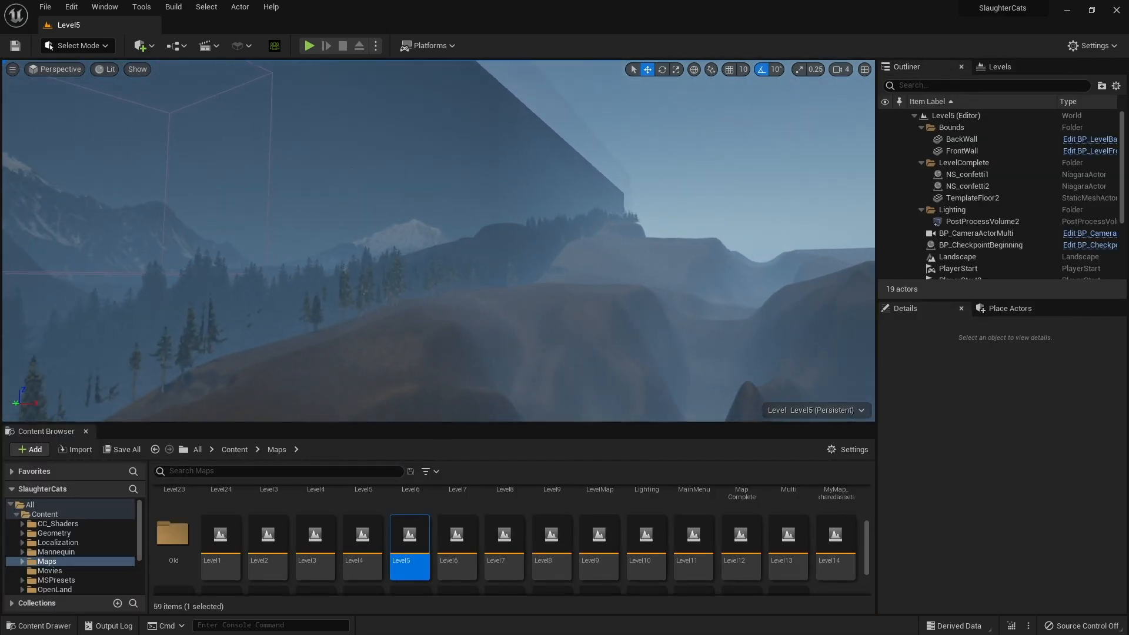
Hide the persistent level while viewing the river landscape.
right_click_drag(439, 241, 392, 276)
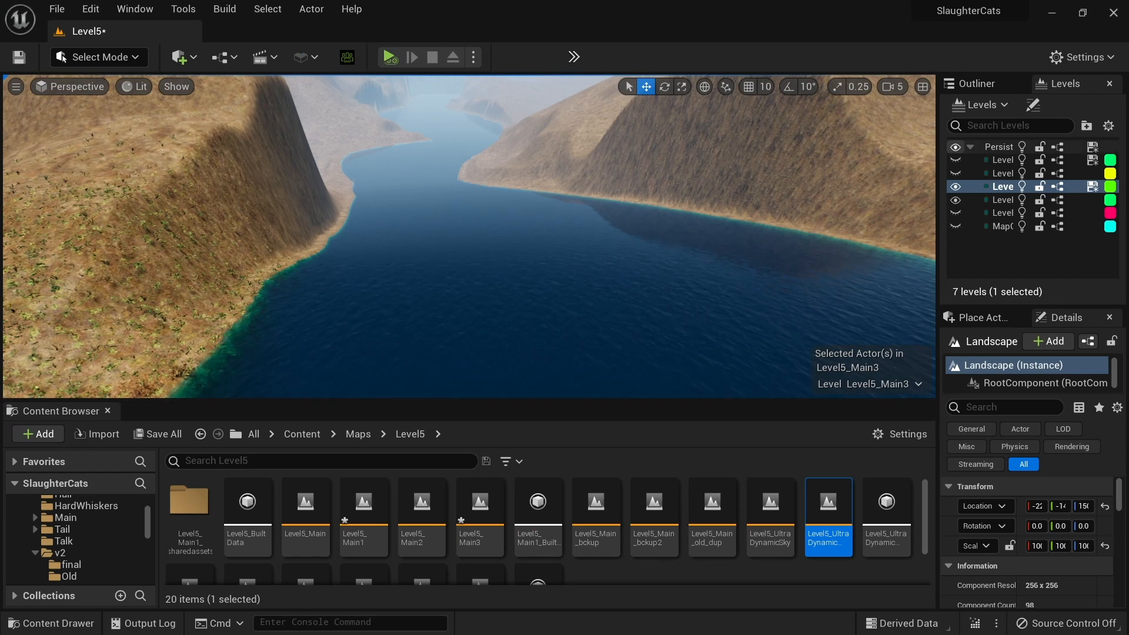
left_click(955, 147)
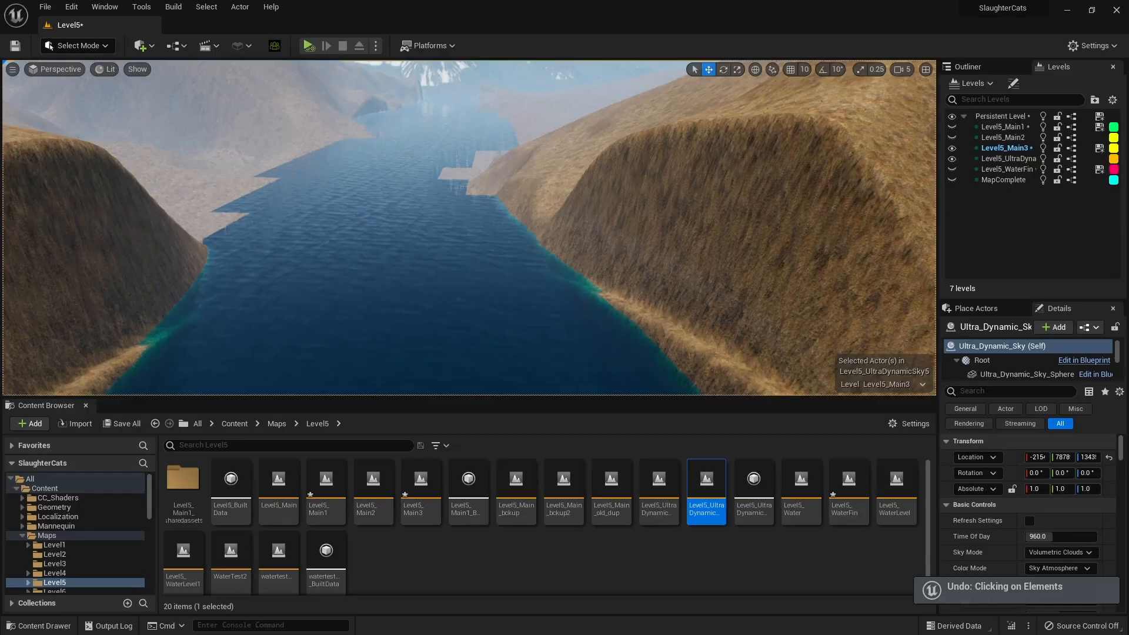
Try selecting the landscape and the WaterBodyRiver in the viewport, undoing each selection.
left_click(664, 212)
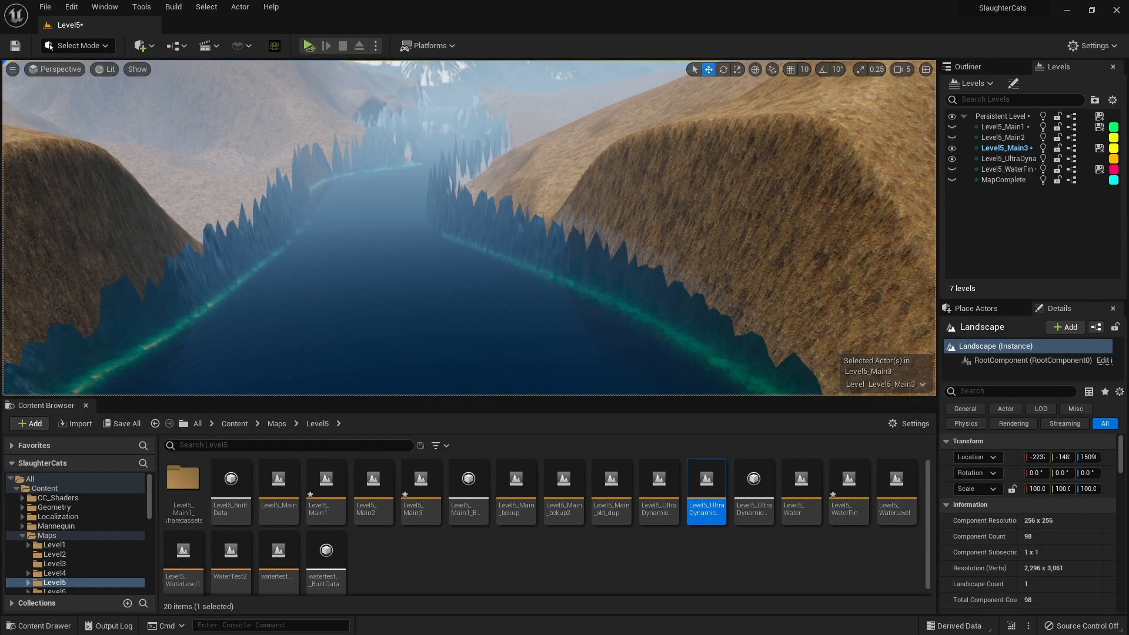
key("ctrl+z")
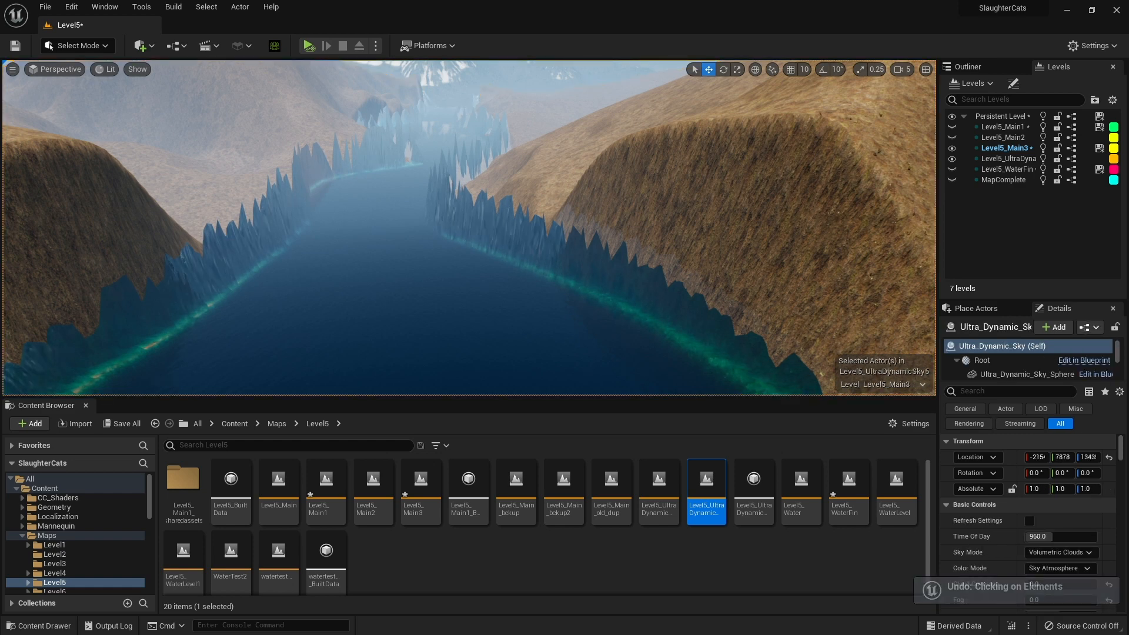
left_click(447, 282)
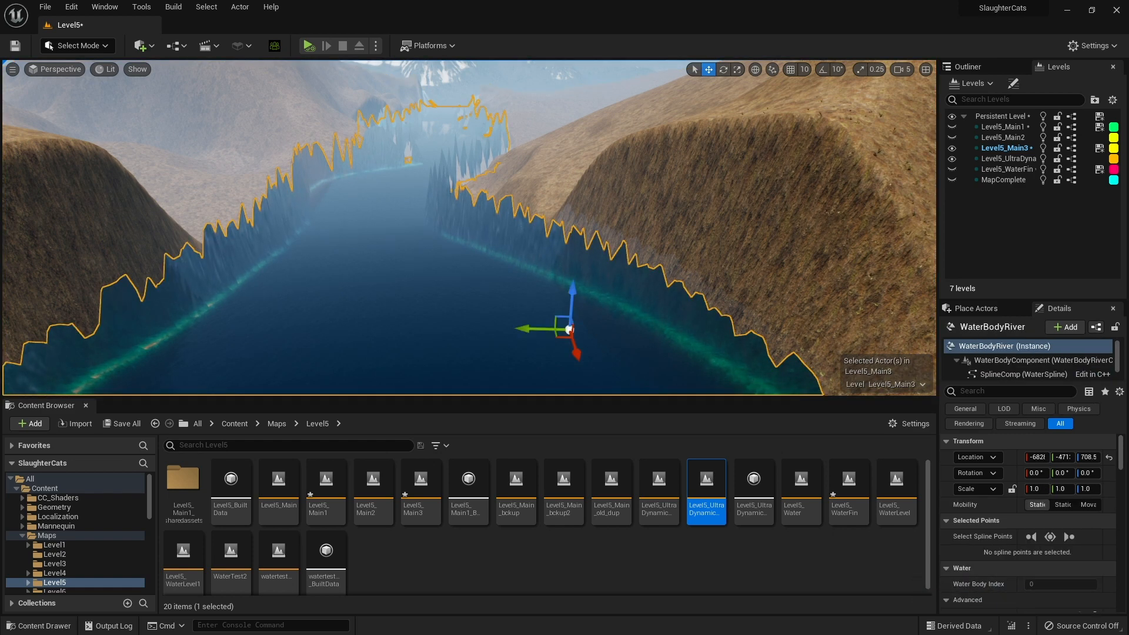
key("ctrl+z")
key("ctrl+z")
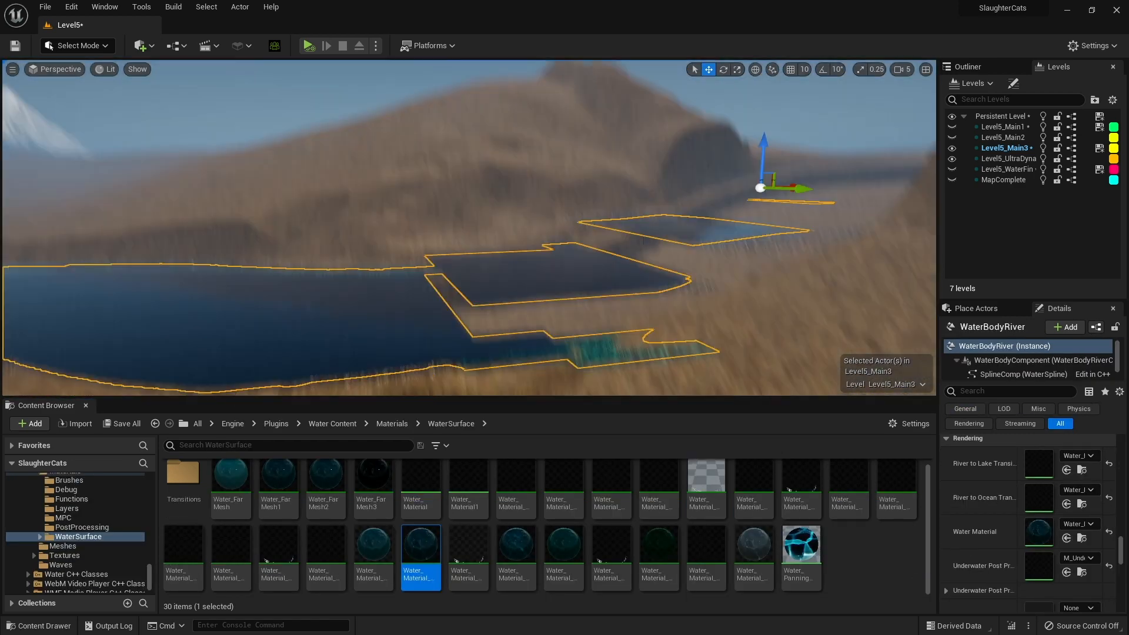
right_click_drag(470, 228, 559, 247)
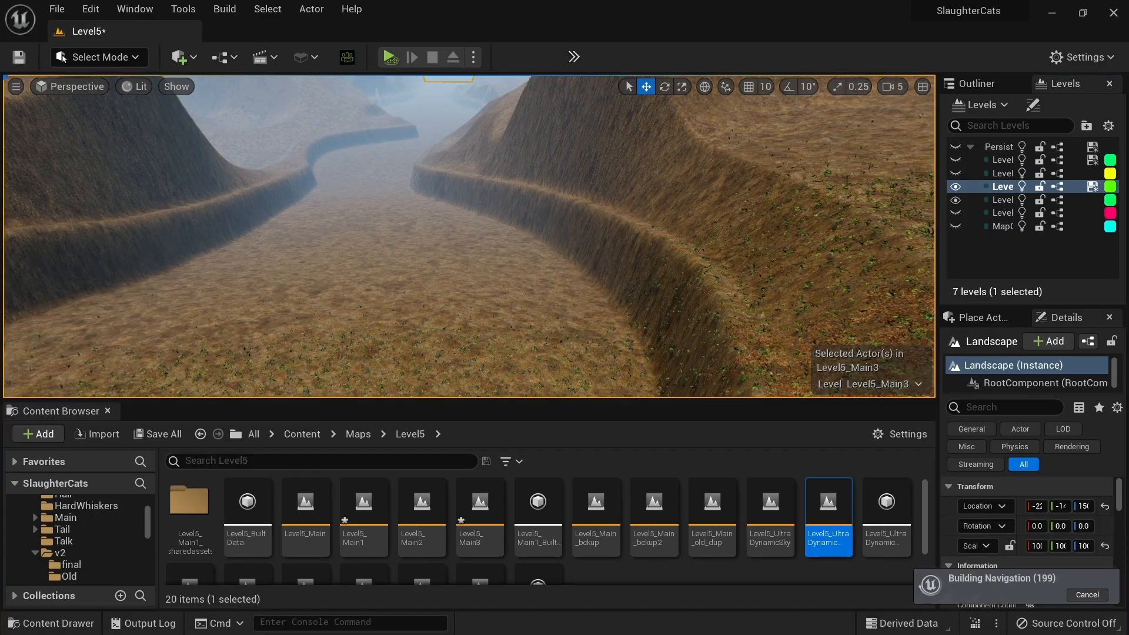
Make the persistent level visible again over the empty riverbed.
right_click(542, 239)
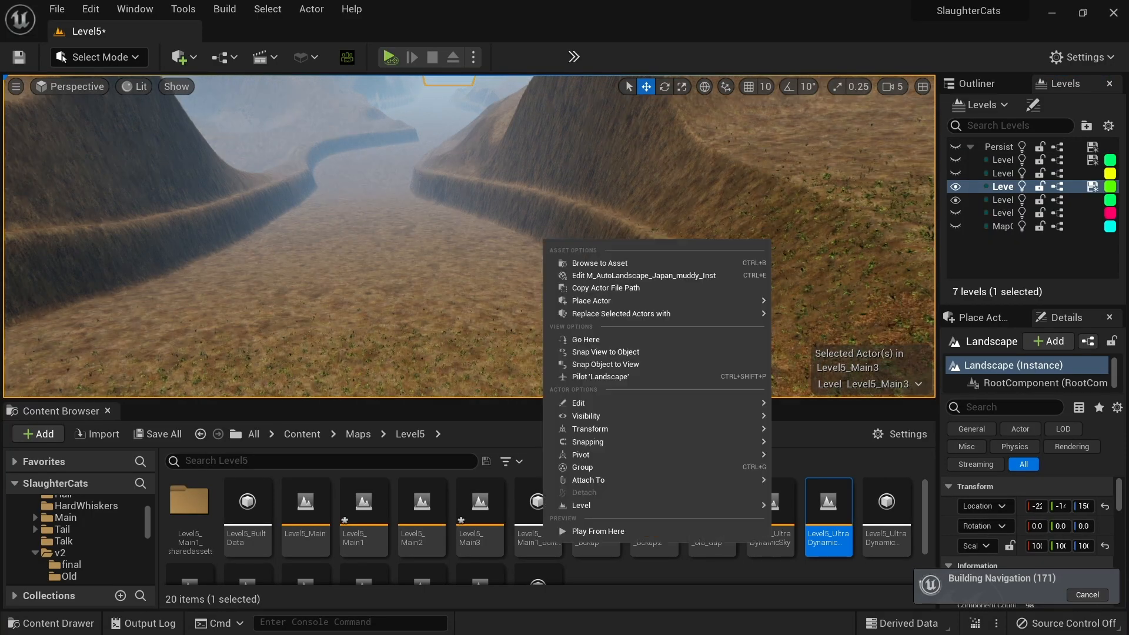
right_click(541, 239)
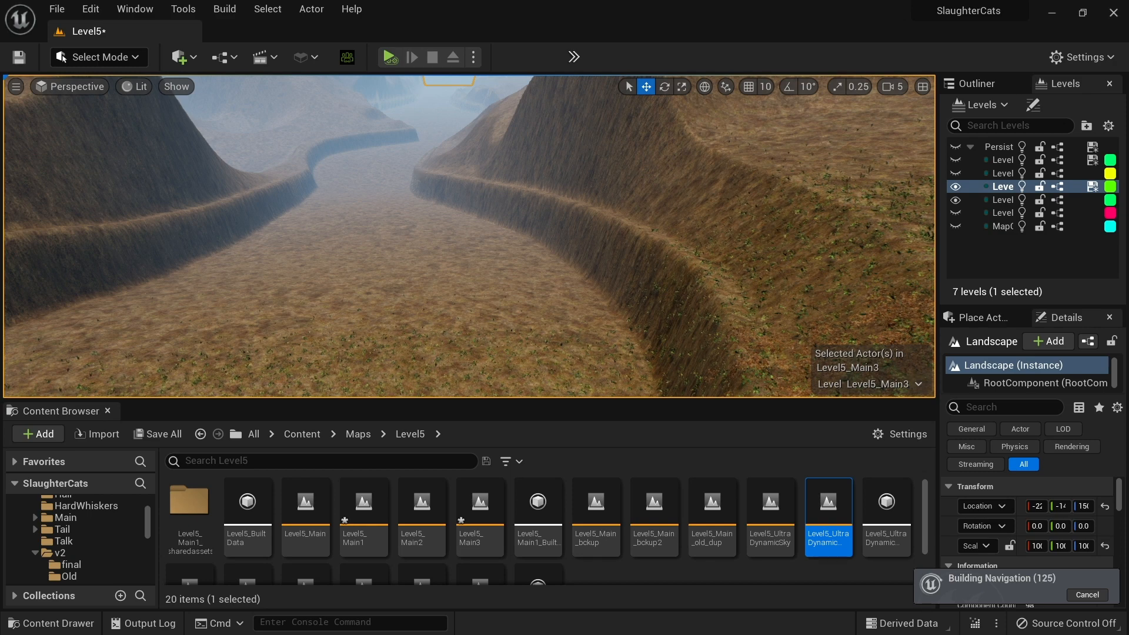
mouse_move(541, 238)
right_mouse_down()
mouse_move(534, 231)
mouse_move(534, 276)
mouse_move(536, 219)
mouse_move(547, 221)
right_mouse_up()
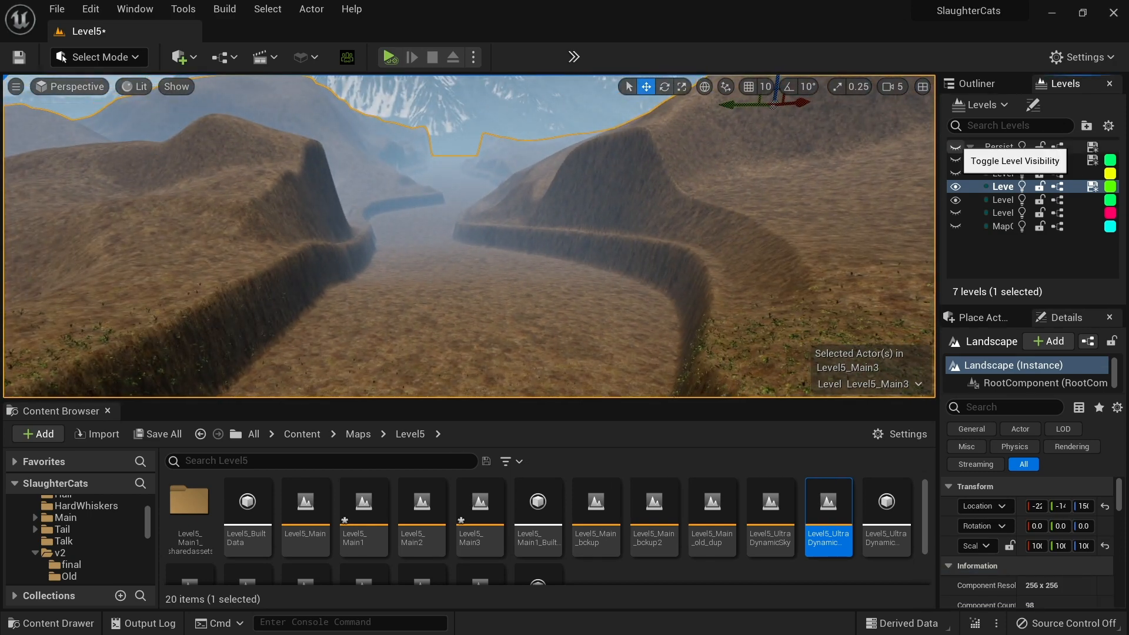
left_click(955, 147)
mouse_move(541, 239)
right_mouse_down()
mouse_move(524, 259)
mouse_move(530, 206)
mouse_move(532, 235)
right_mouse_up()
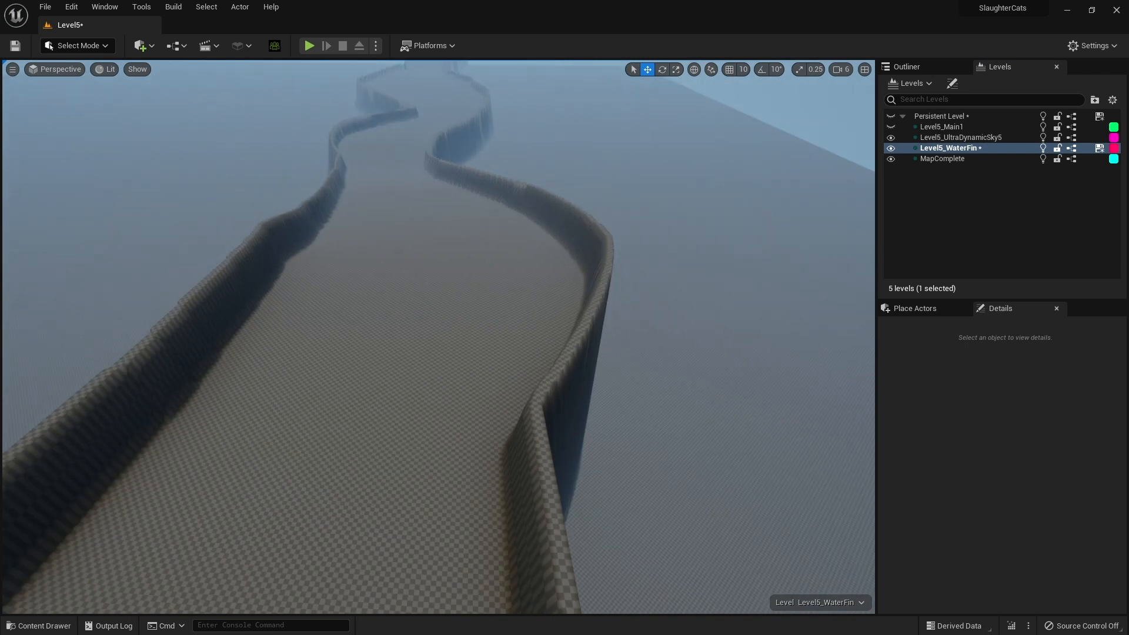
Show the persistent level and review the river valley between the forested hills.
scroll(438, 335, "down", 5)
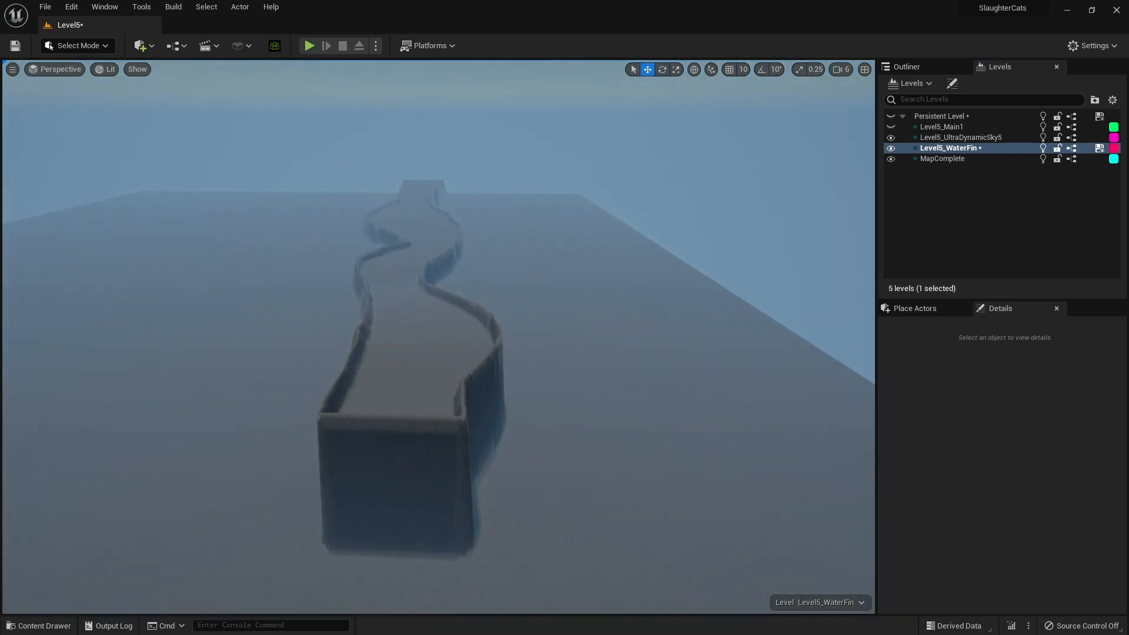
left_click(890, 117)
key("d")
right_click_drag(647, 264, 506, 247)
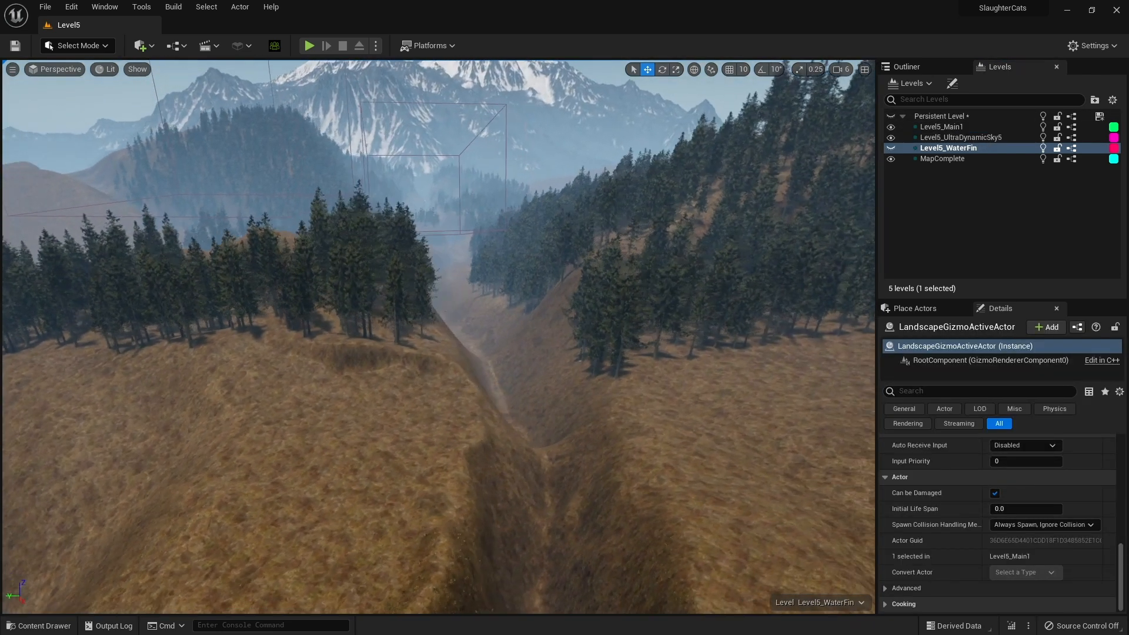
mouse_move(529, 264)
right_mouse_down()
mouse_move(520, 250)
mouse_move(538, 294)
mouse_move(544, 282)
mouse_move(523, 259)
mouse_move(547, 253)
mouse_move(532, 262)
mouse_move(536, 253)
right_mouse_up()
key("w")
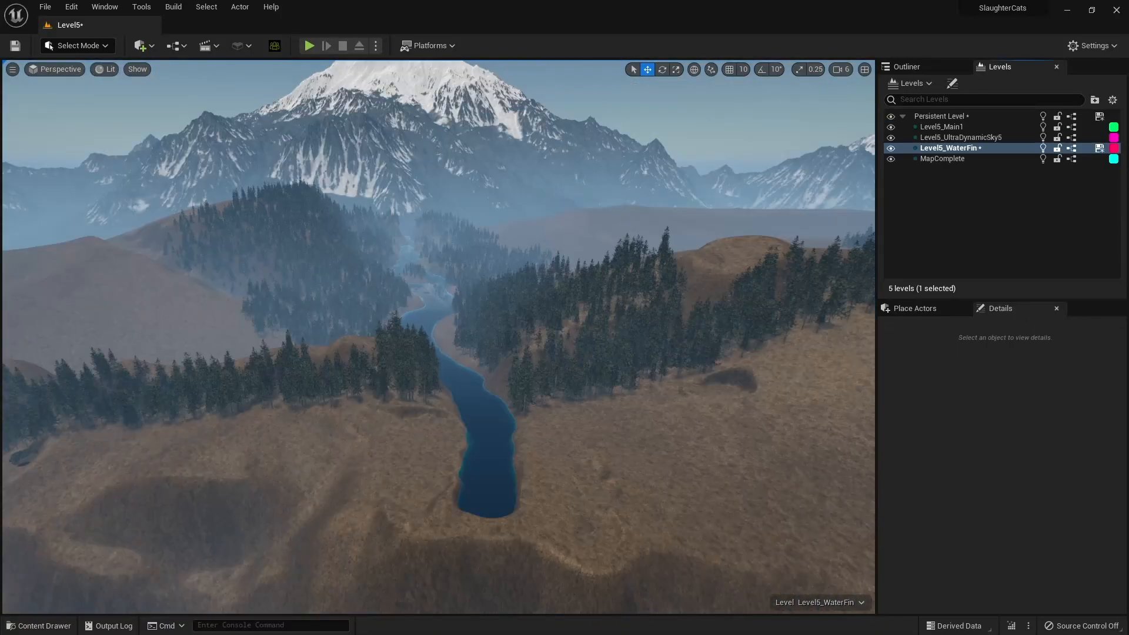
right_click_drag(438, 337, 460, 322)
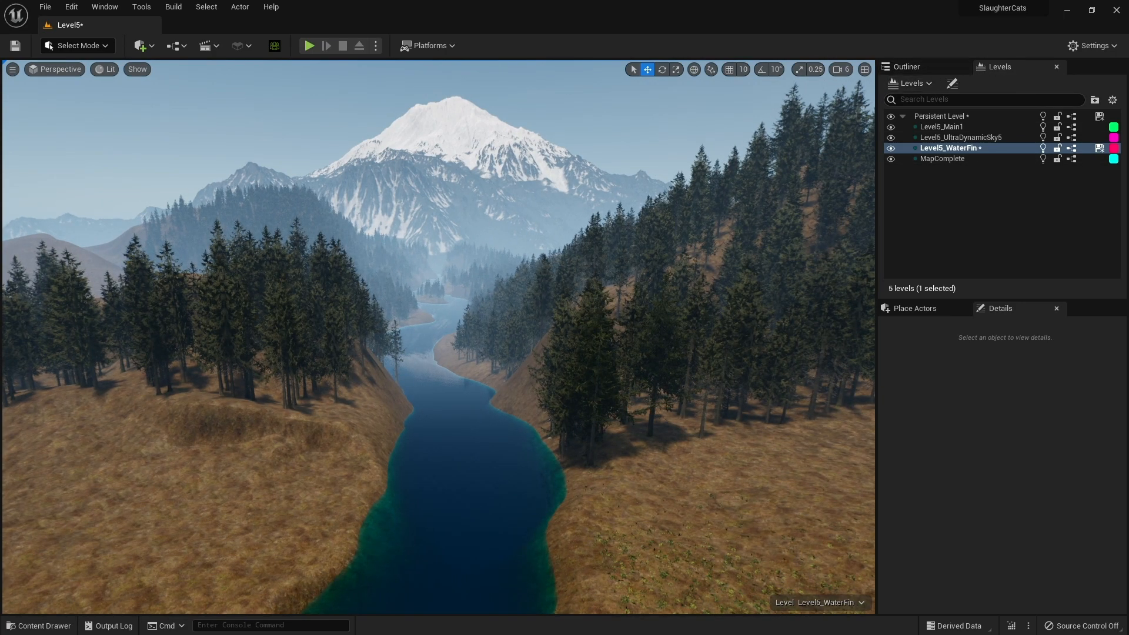
key("g")
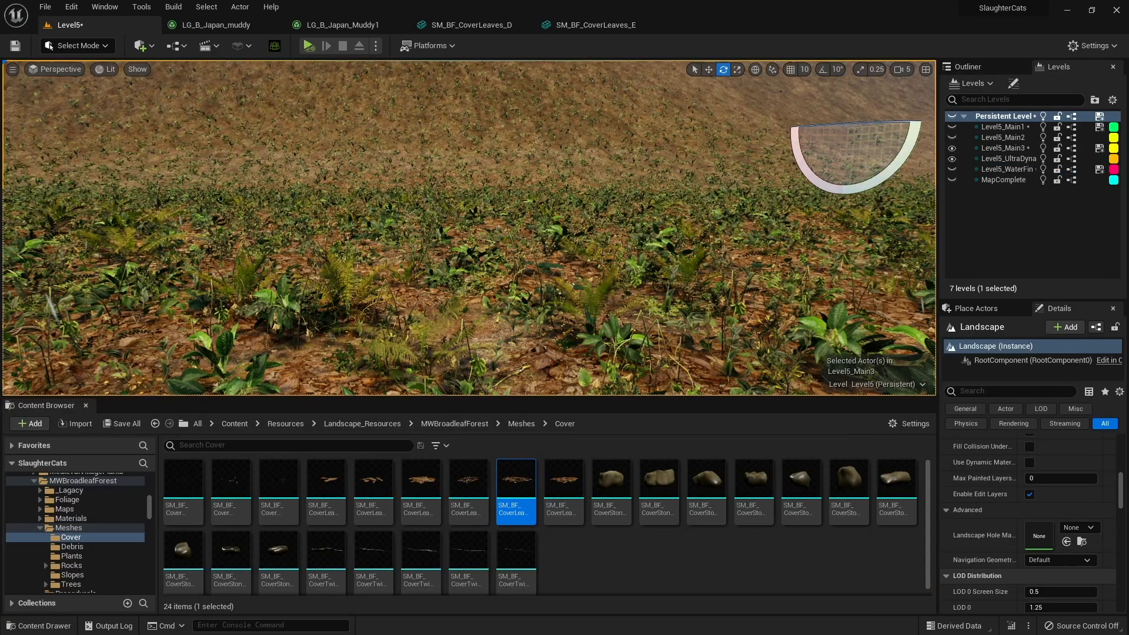
Examine the ground foliage, the SM_BF_CoverLeaves_D and SM_BF_CoverLeaves_E meshes, and the grass settings of LG_B_Japan_Muddy1.
right_click_drag(470, 229, 536, 236)
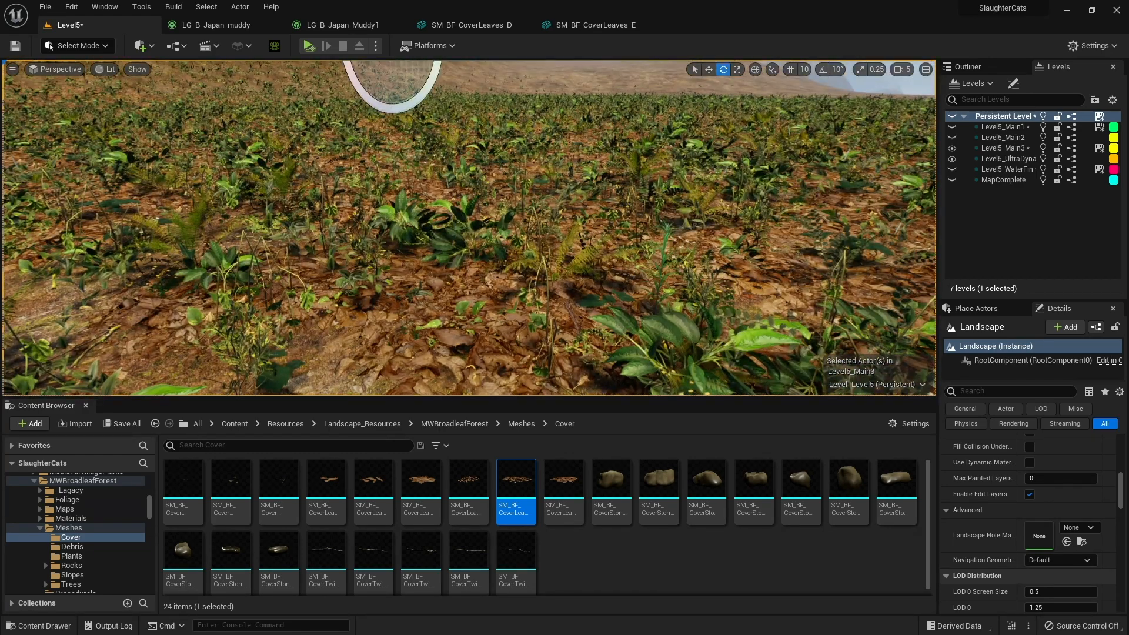
left_click(472, 25)
right_click_drag(322, 264, 409, 329)
left_click(596, 24)
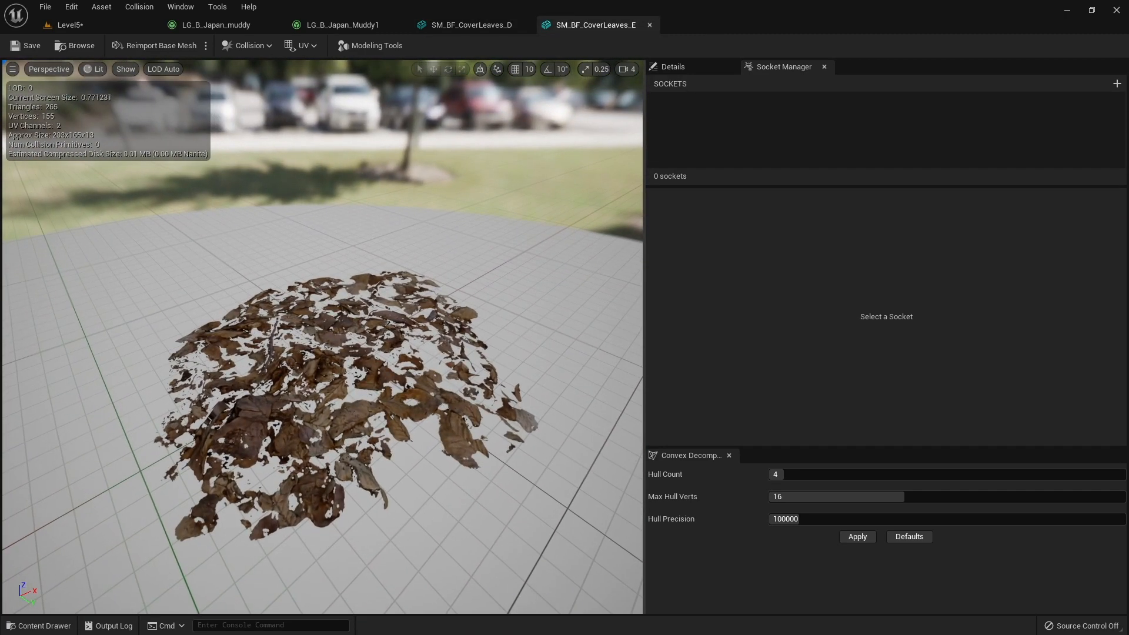
left_click(343, 25)
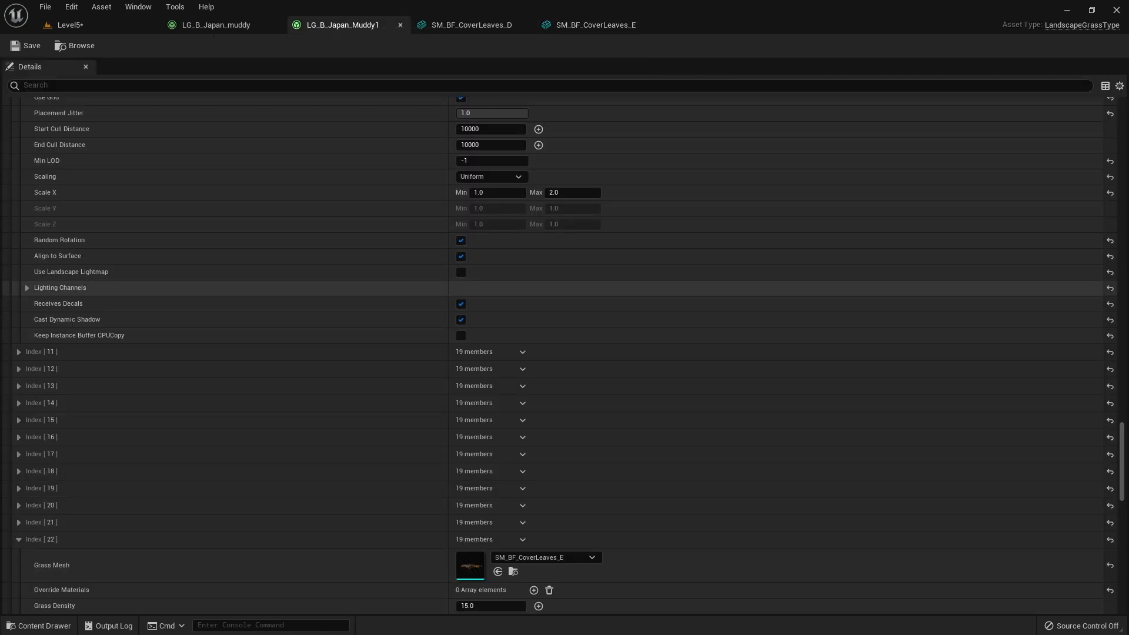
scroll(235, 353, "down", 5)
scroll(235, 353, "up", 3)
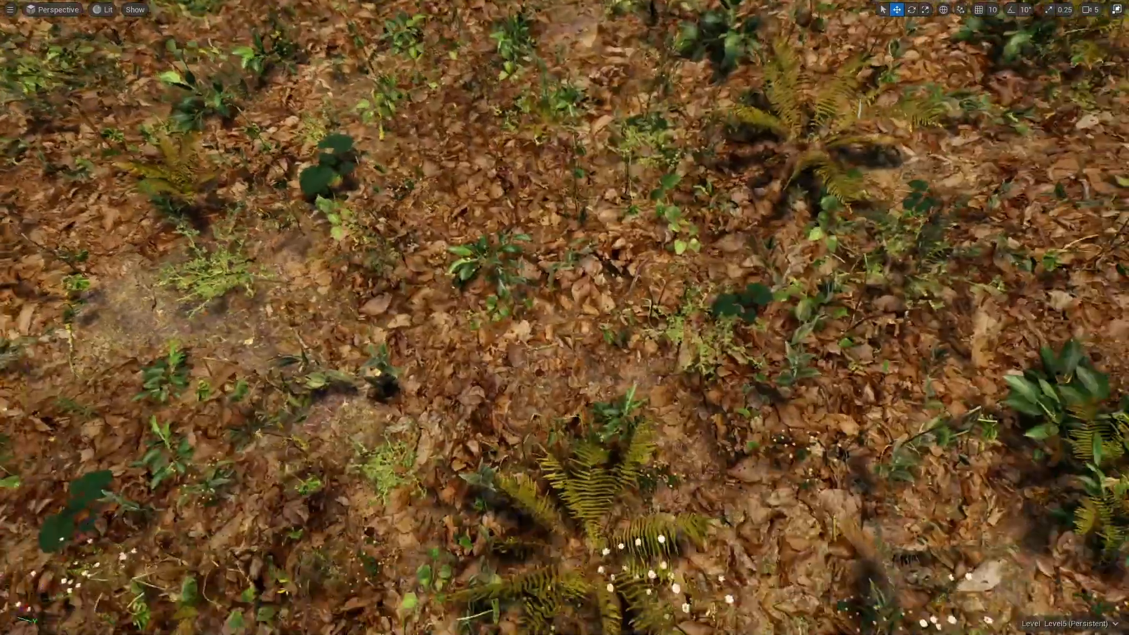
Examine the leaf and plant ground cover from above and among the trees on the slope.
key("s")
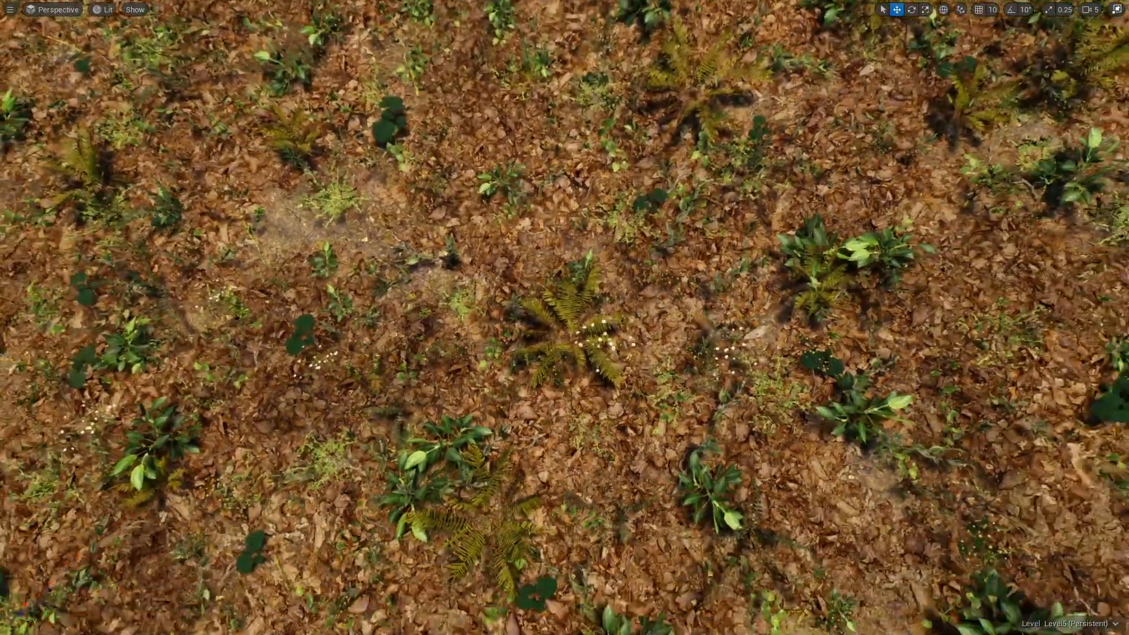
key("s")
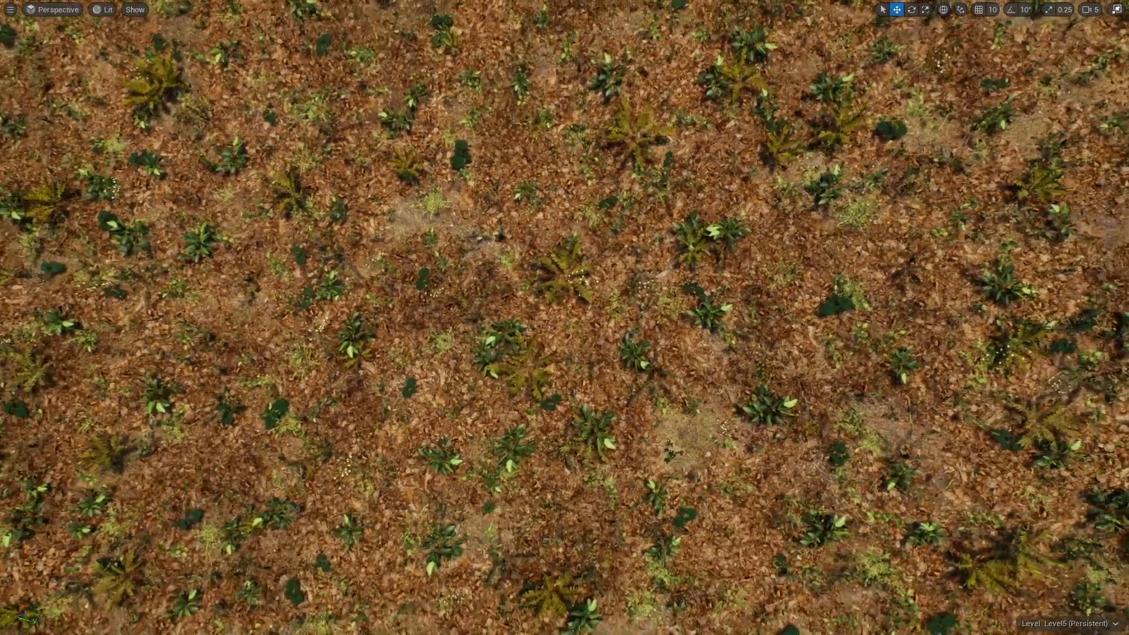
key("s")
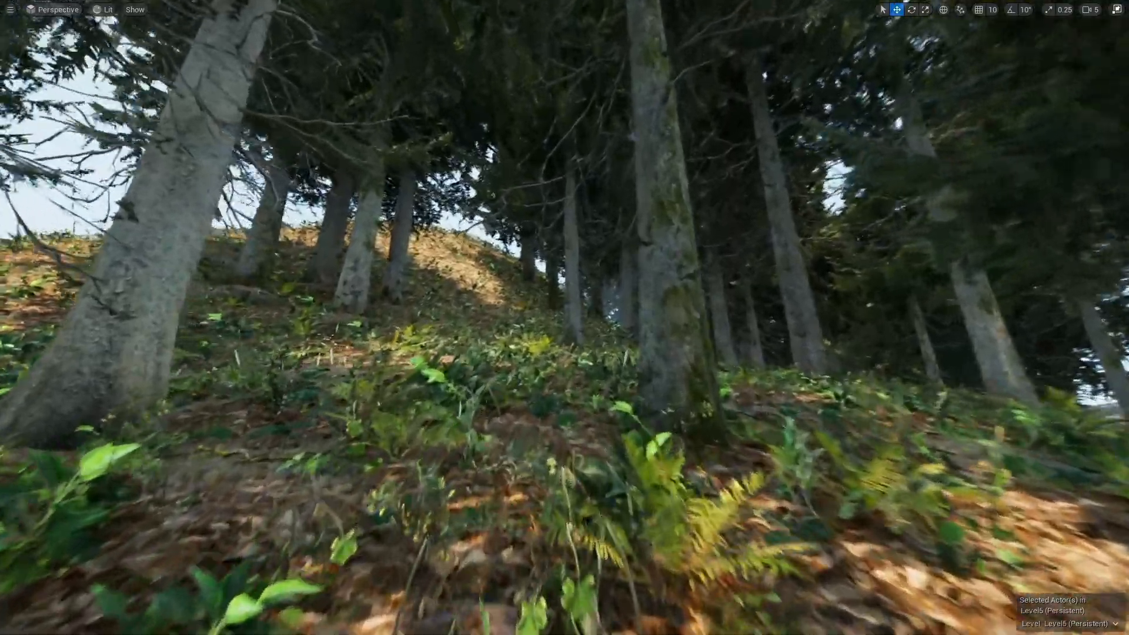
key("w")
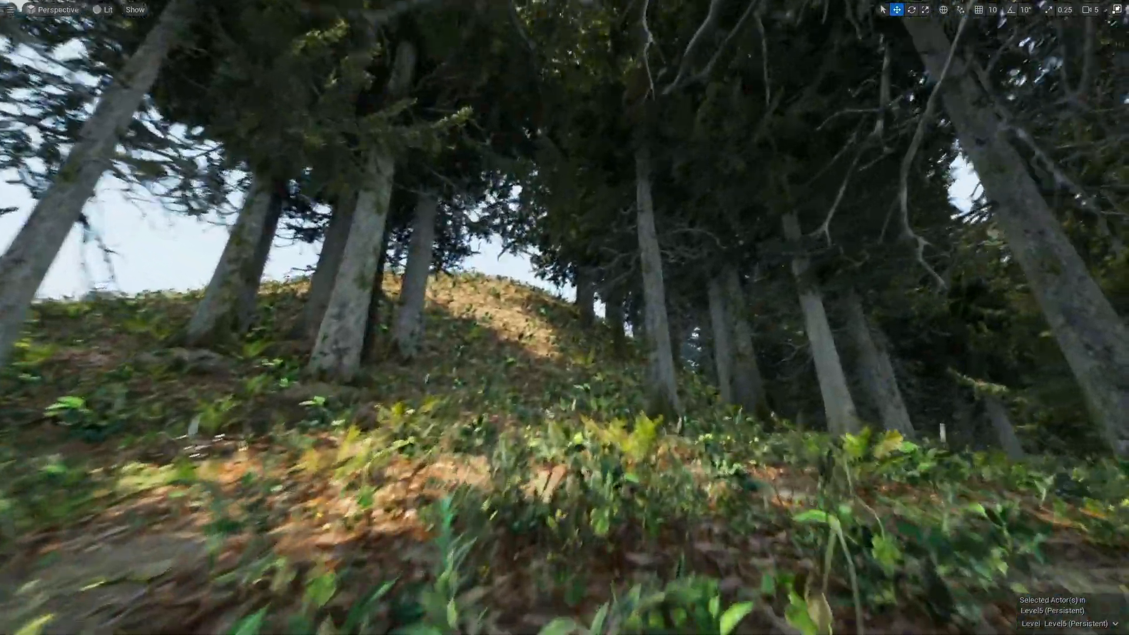
key("w")
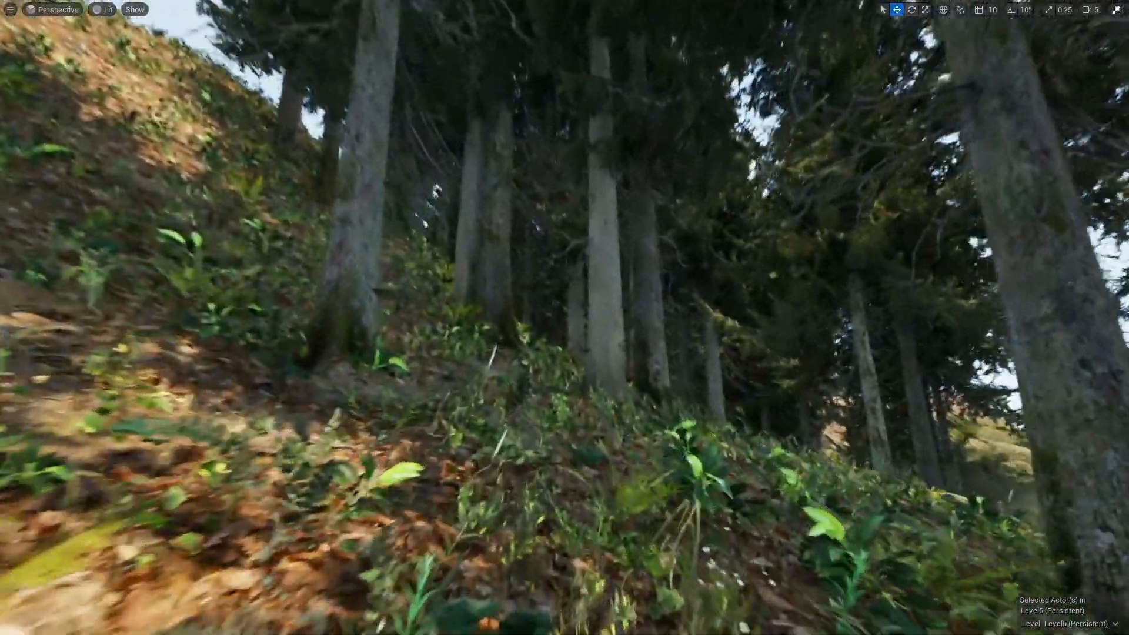
key("w")
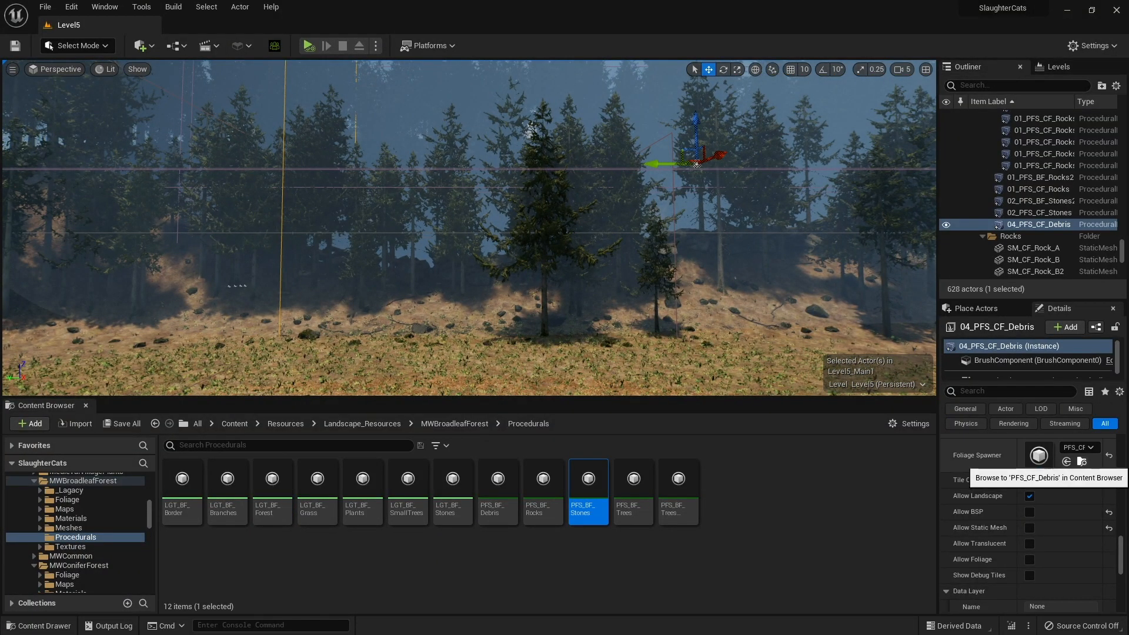
Locate the PFS_CF_Debris foliage spawner asset and resimulate the 01_PFS_CF_Rocks procedural foliage volume.
left_click(1082, 462)
double_click(543, 494)
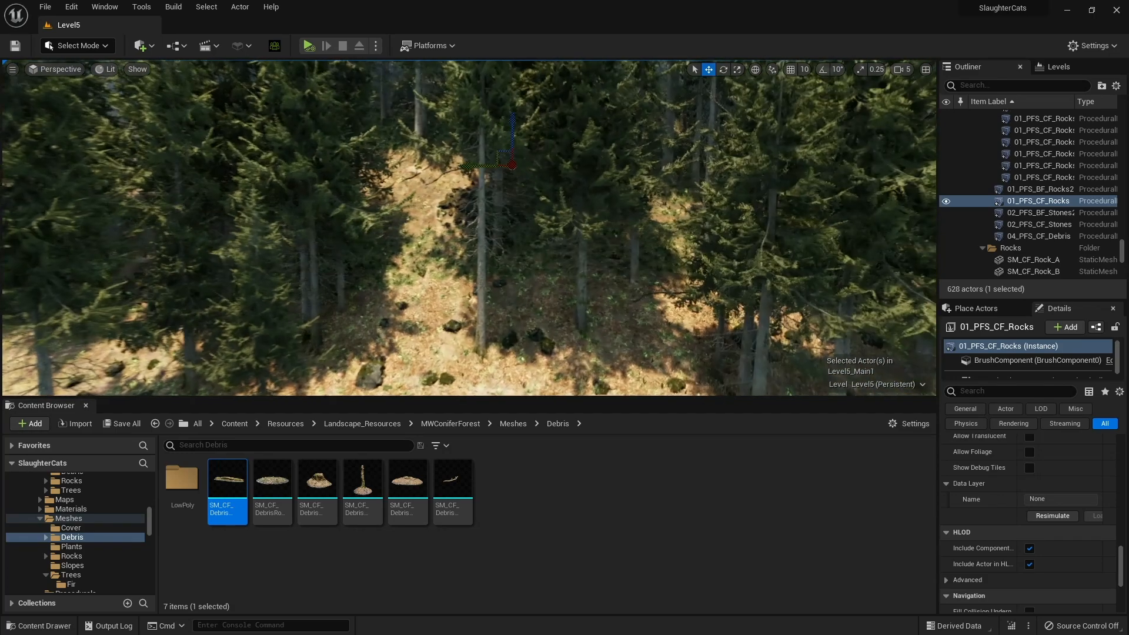
left_click(1053, 516)
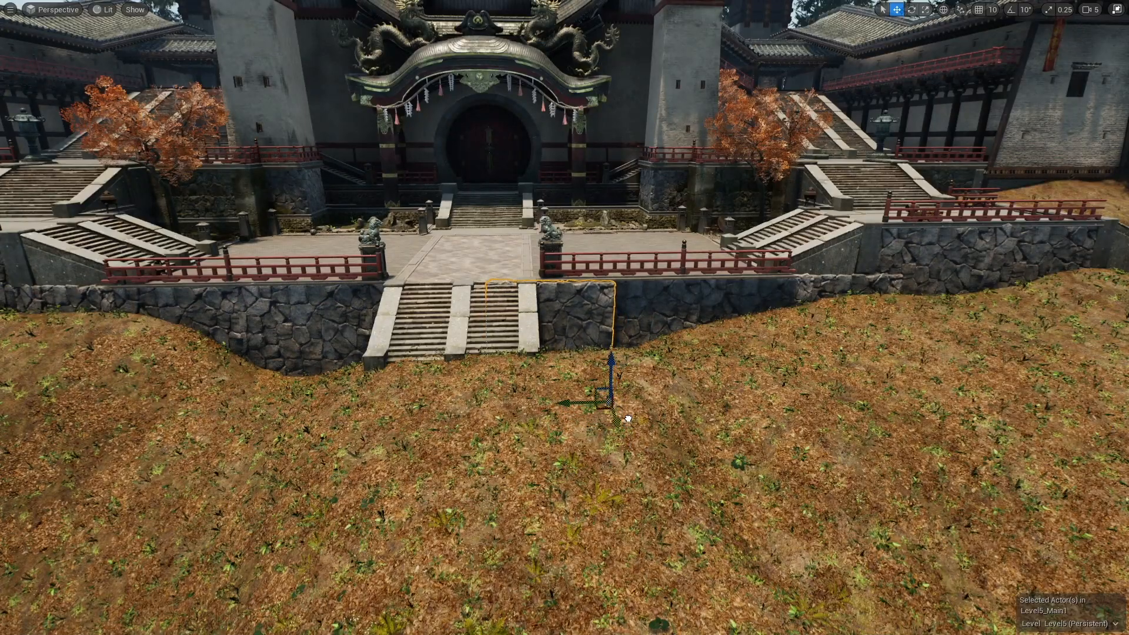
Examine the temple entrance, courtyard, stairs and stone walls by flying around them.
key("w")
right_click_drag(565, 317, 383, 318)
key("s")
key("a")
key("w")
key("d")
key("s")
key("w")
key("a")
key("w")
key("a")
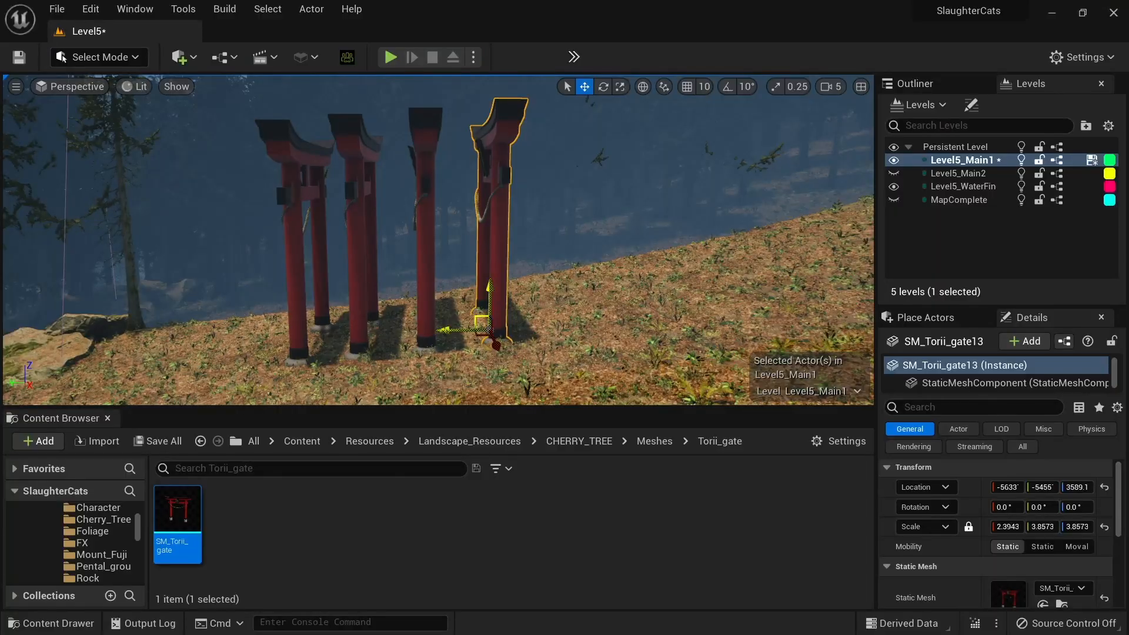
Duplicate torii gates to extend the row along the leaf-covered hillside and nudge the newest copy into place.
left_click_drag(470, 330, 523, 330, "alt")
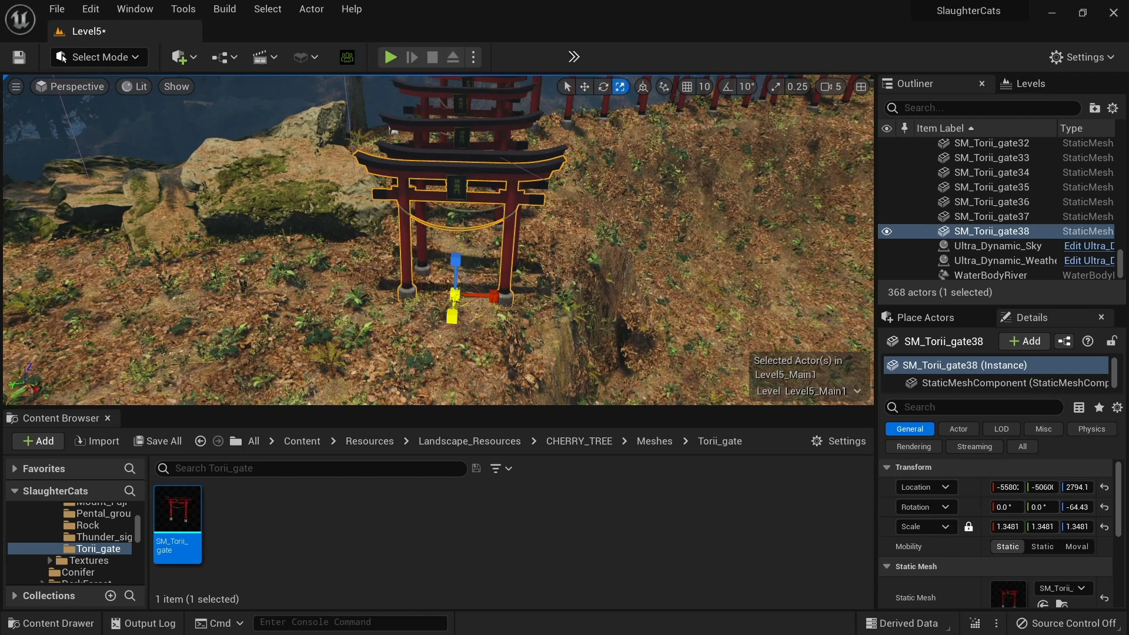
left_click_drag(468, 331, 396, 326, "alt")
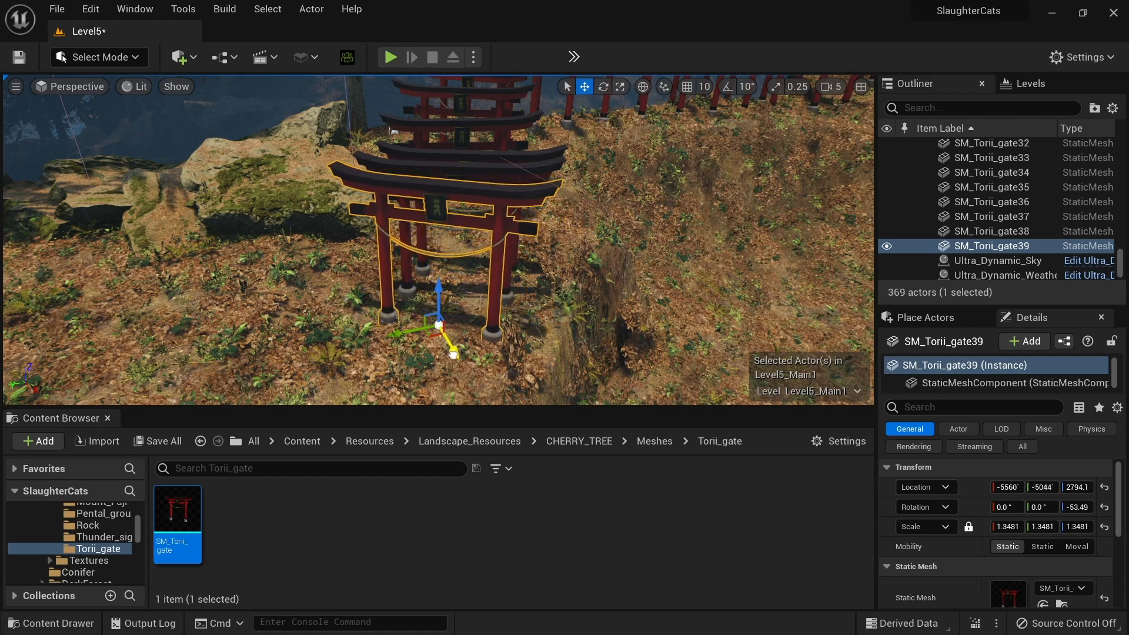
left_click_drag(452, 354, 455, 358)
right_click_drag(455, 358, 455, 385)
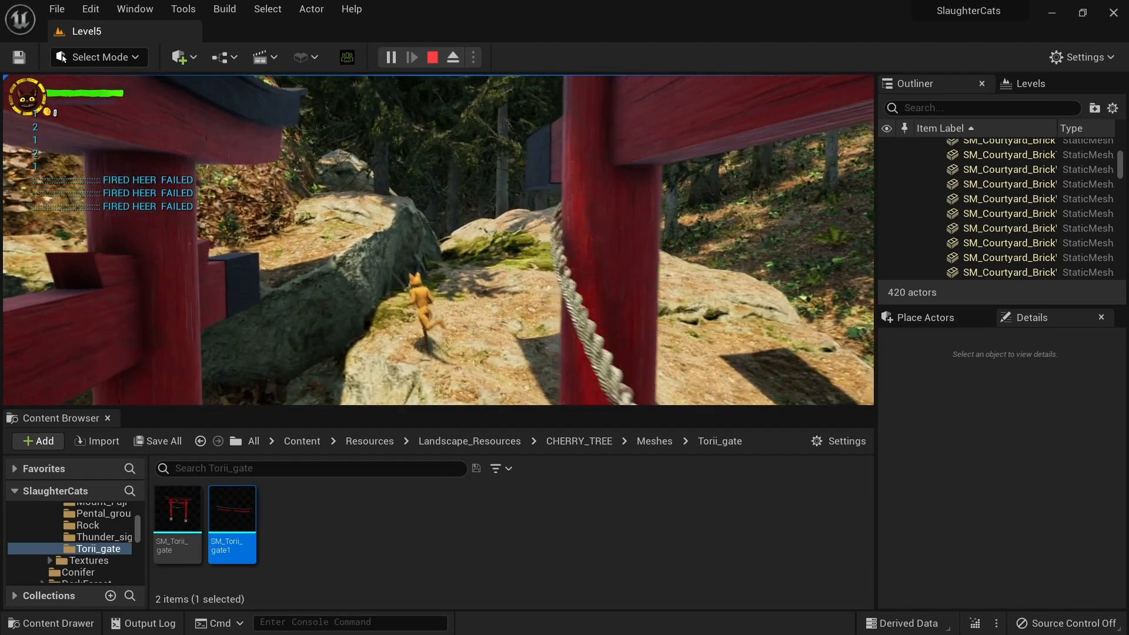
Playtest the level by running the cat through the torii gates and jumping across the gate tops.
key("w")
key("s")
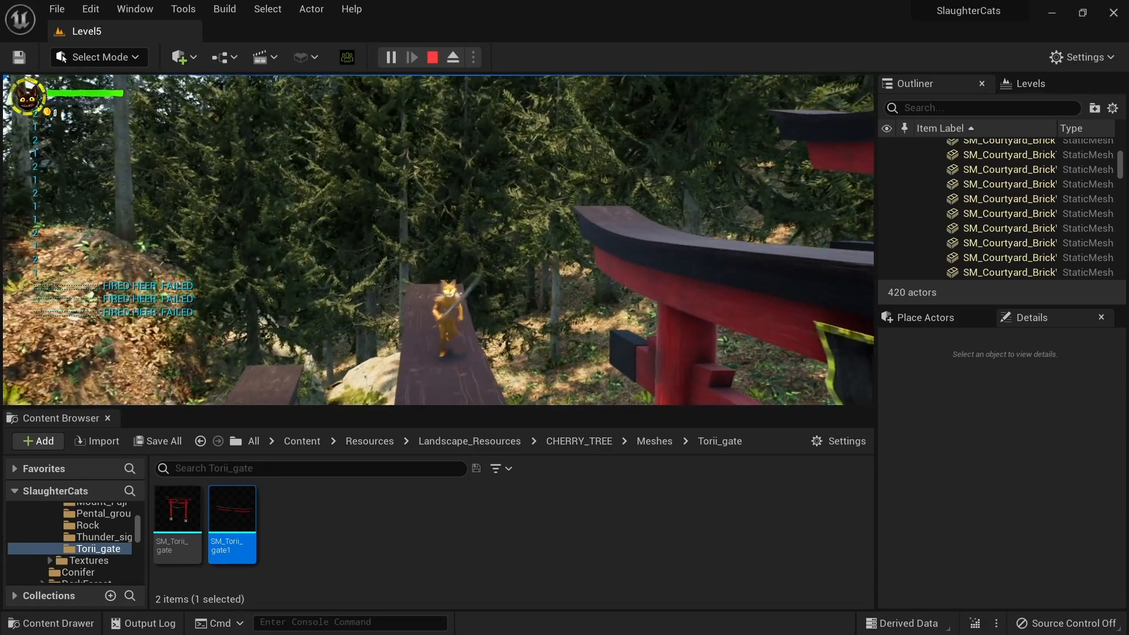
key("space")
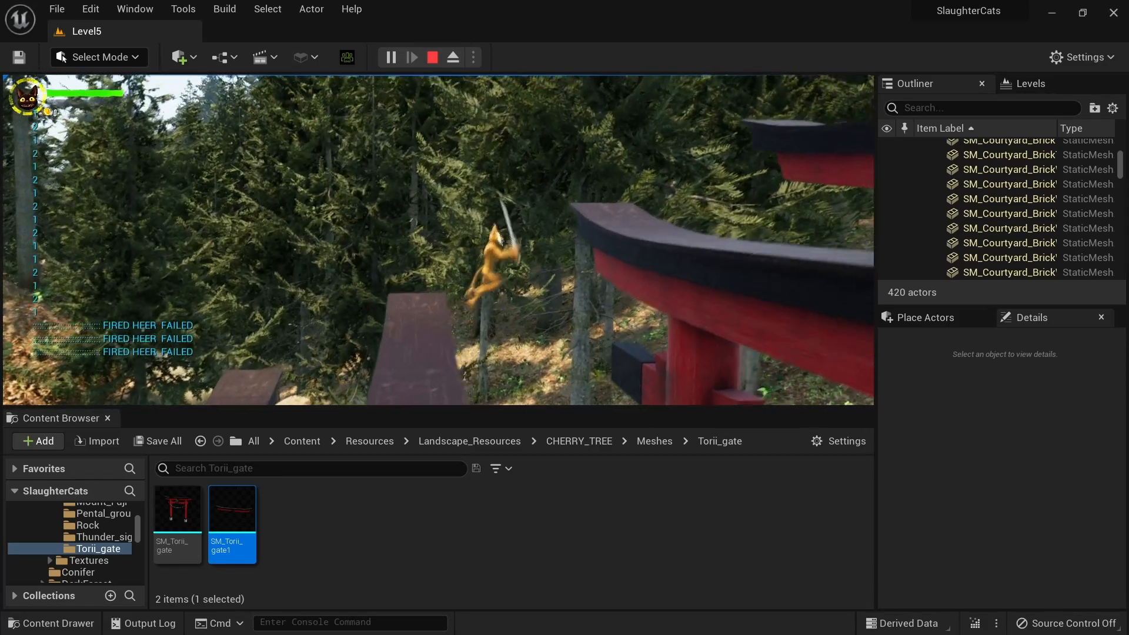
key("space")
key("space")
key("space")
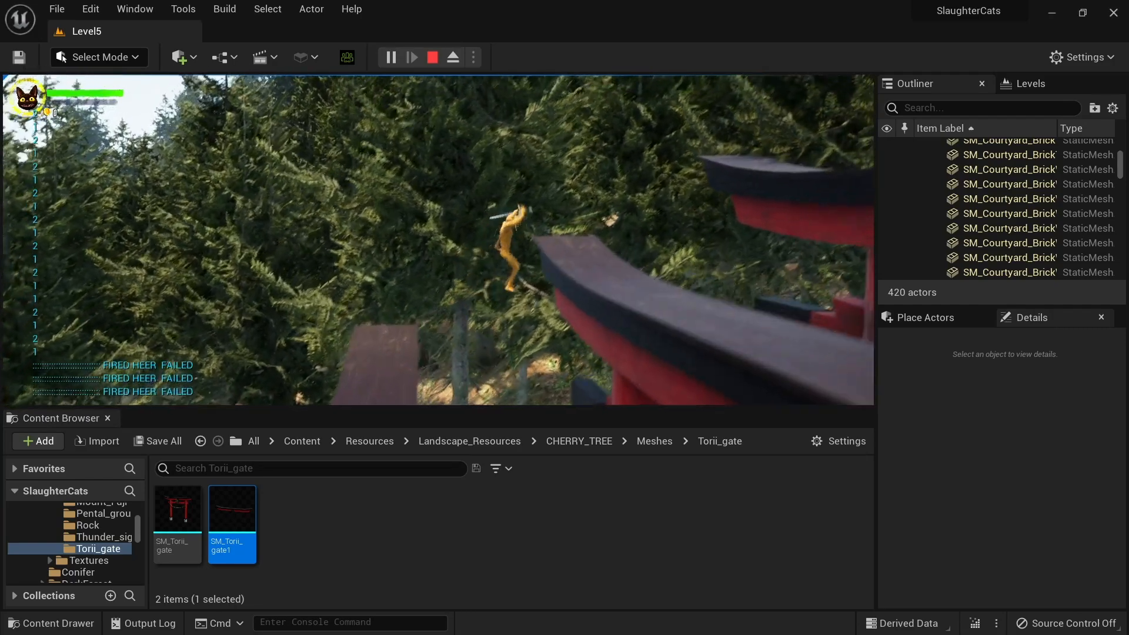
Jump the cat onto the next torii gate top during the playtest.
key("space")
key("space")
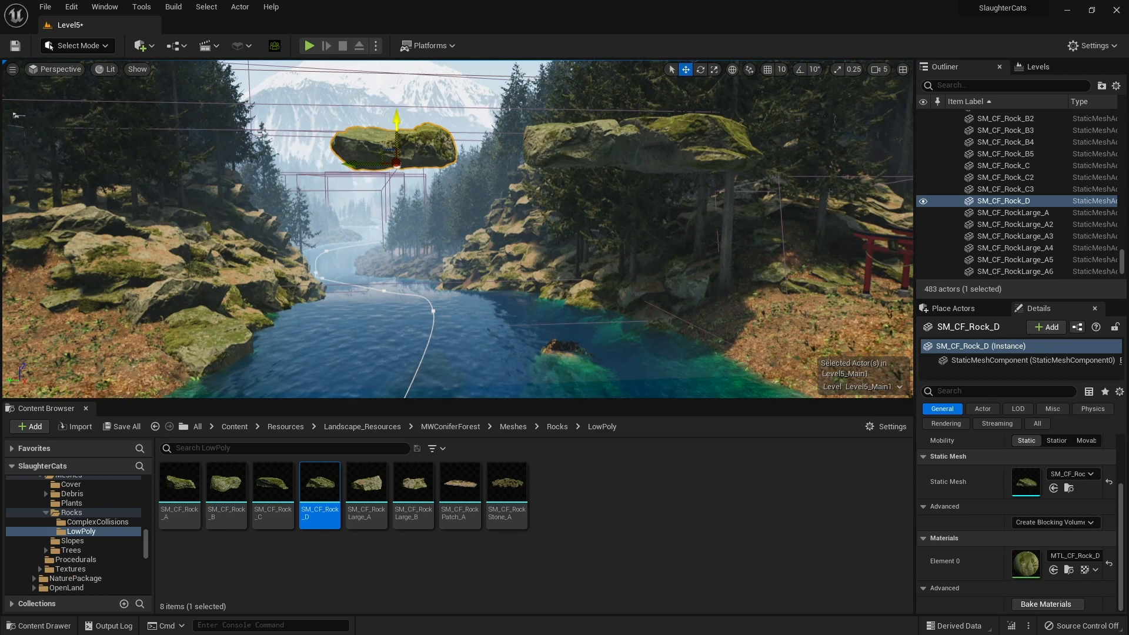
Lower the three floating mossy rocks into the river so they rise above the water as stepping stones.
left_click_drag(397, 122, 428, 317)
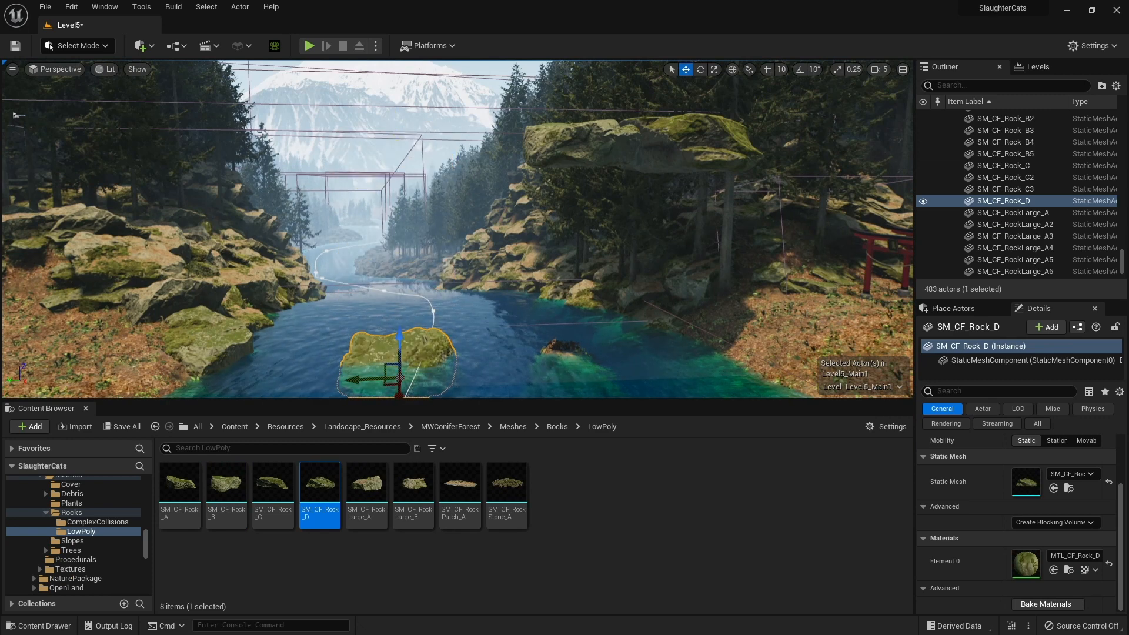
left_click(693, 142)
left_click_drag(695, 134, 718, 324)
left_click(582, 142)
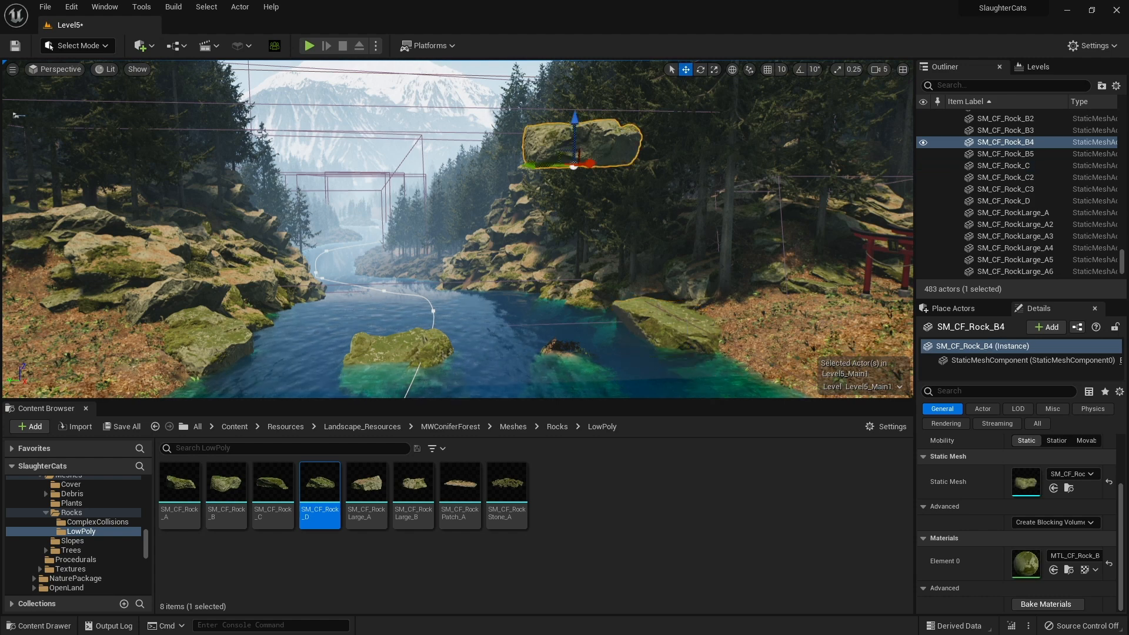
left_click_drag(590, 138, 593, 292)
left_click_drag(593, 360, 595, 346)
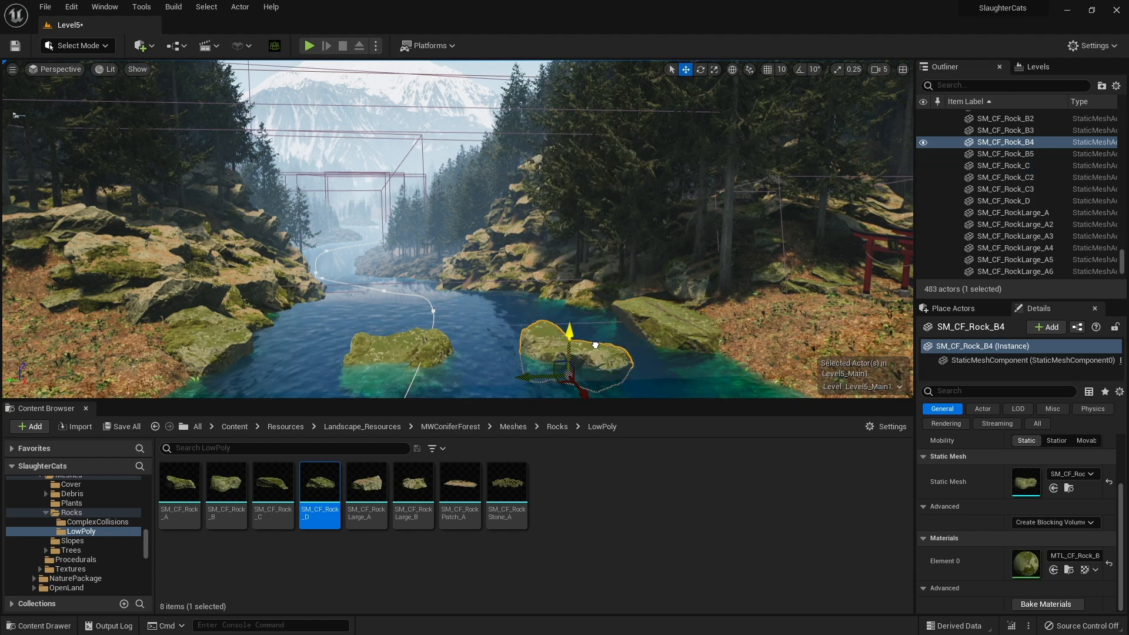
right_click_drag(595, 348, 506, 435)
key("w")
key("s")
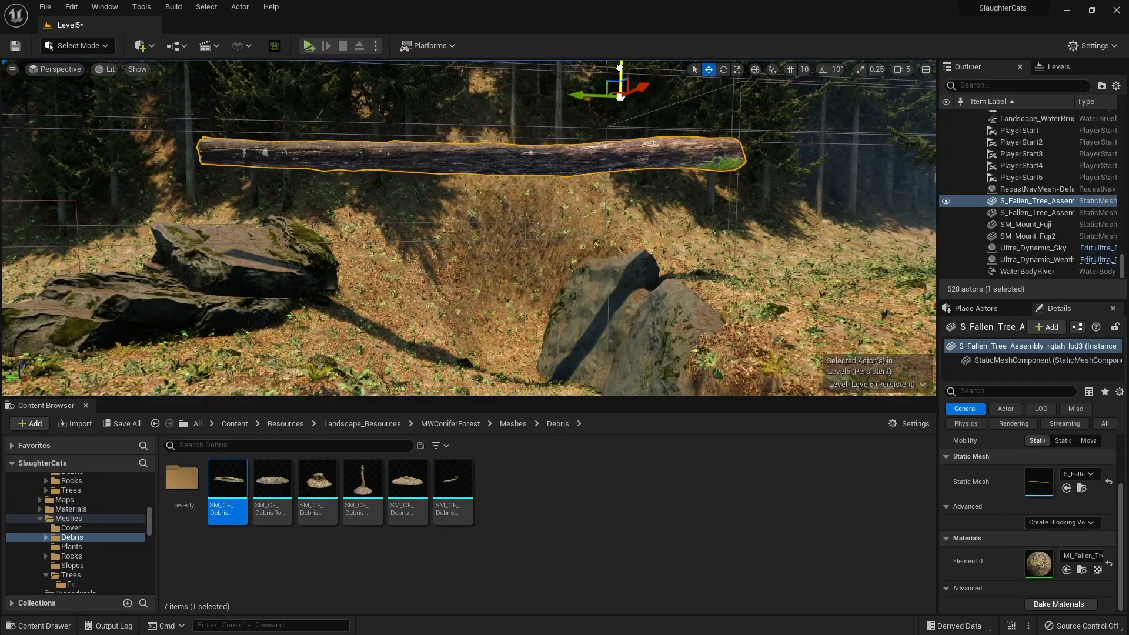
Lower the fallen tree trunk toward the gap between the rocks on the leaf-covered slope.
left_click_drag(635, 68, 646, 167)
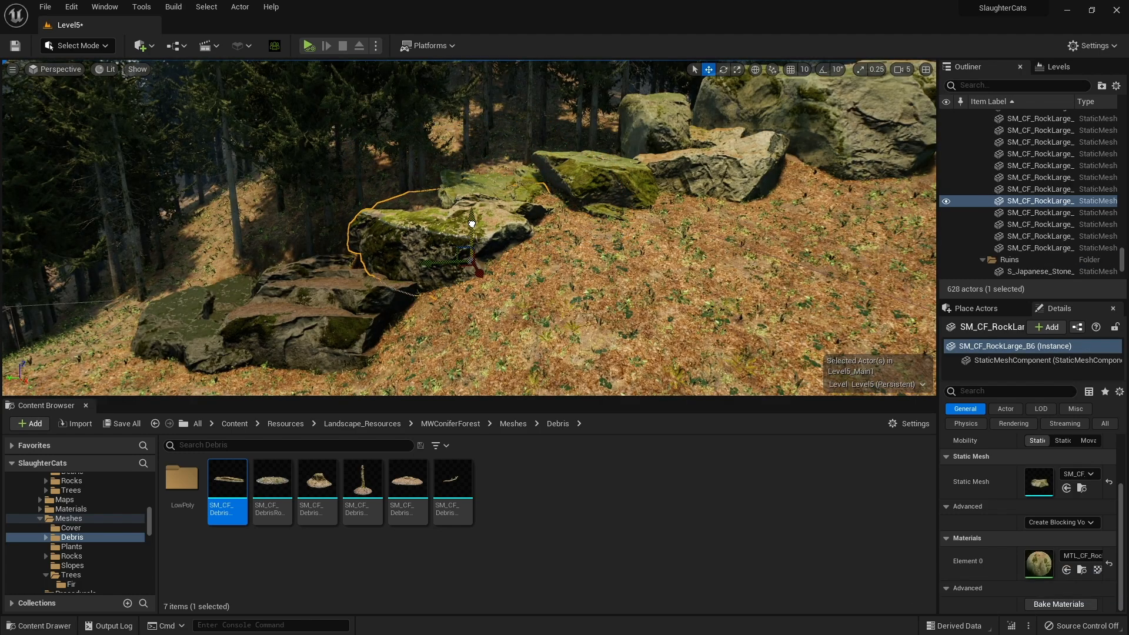
key("s")
right_click_drag(471, 224, 500, 191)
key("w")
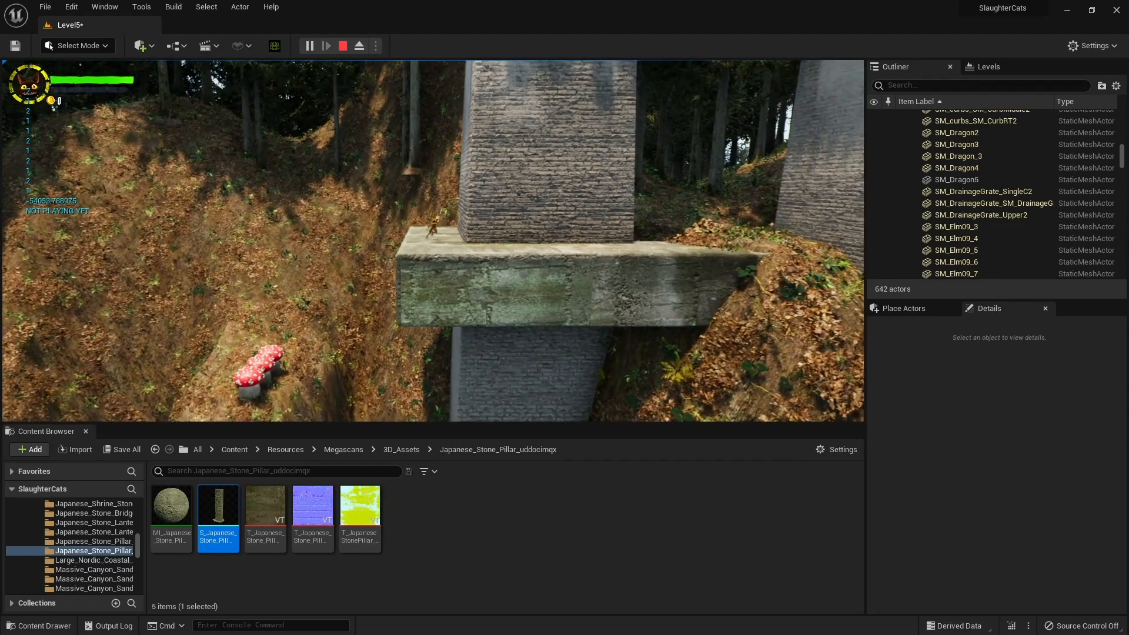
Stop the playtest, then lower the stone block on the near brick pillar and shift it sideways.
key("Escape")
left_click(352, 147)
left_click_drag(220, 108, 221, 160)
left_click_drag(175, 212, 161, 212)
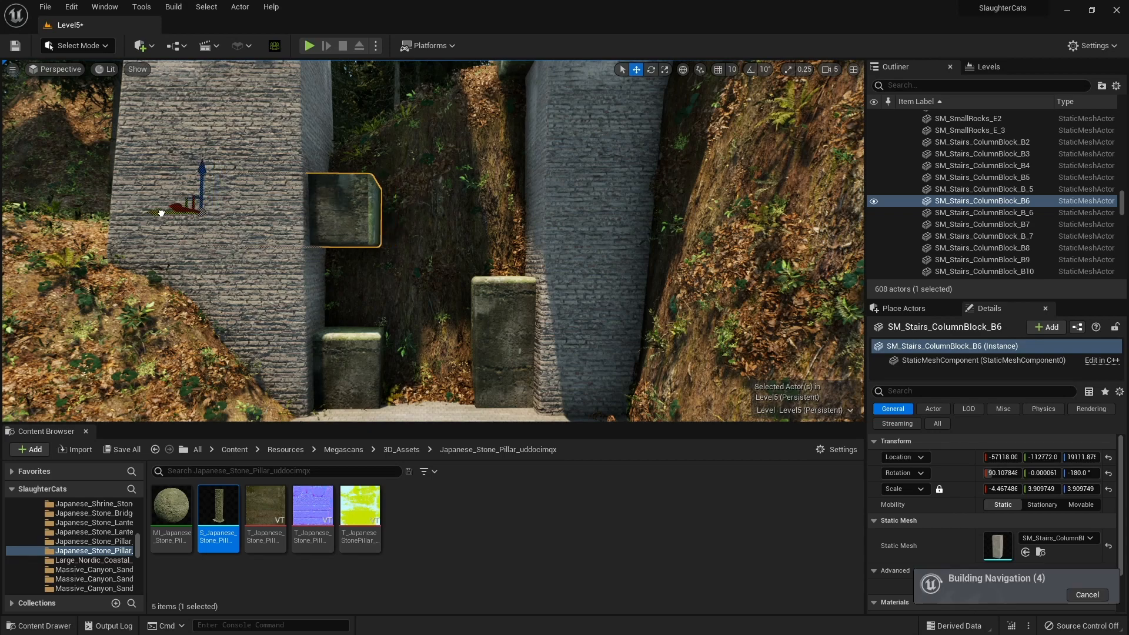
left_click(352, 366)
right_click_drag(351, 366, 352, 389)
left_click(353, 301)
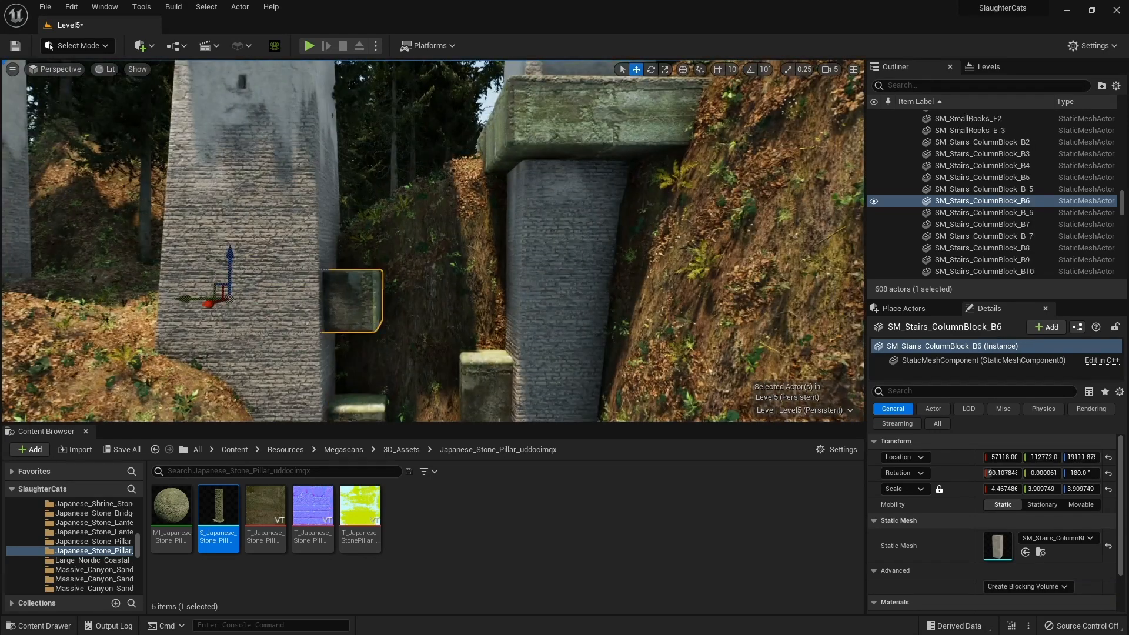
left_click_drag(203, 307, 267, 307, "alt")
key("Delete")
Lower SM_Stairs_ColumnBlock_B7 along its pillar and shift it sideways, then duplicate SM_Stairs_ColumnBlock_B6 upward as a higher ledge.
left_click(519, 154)
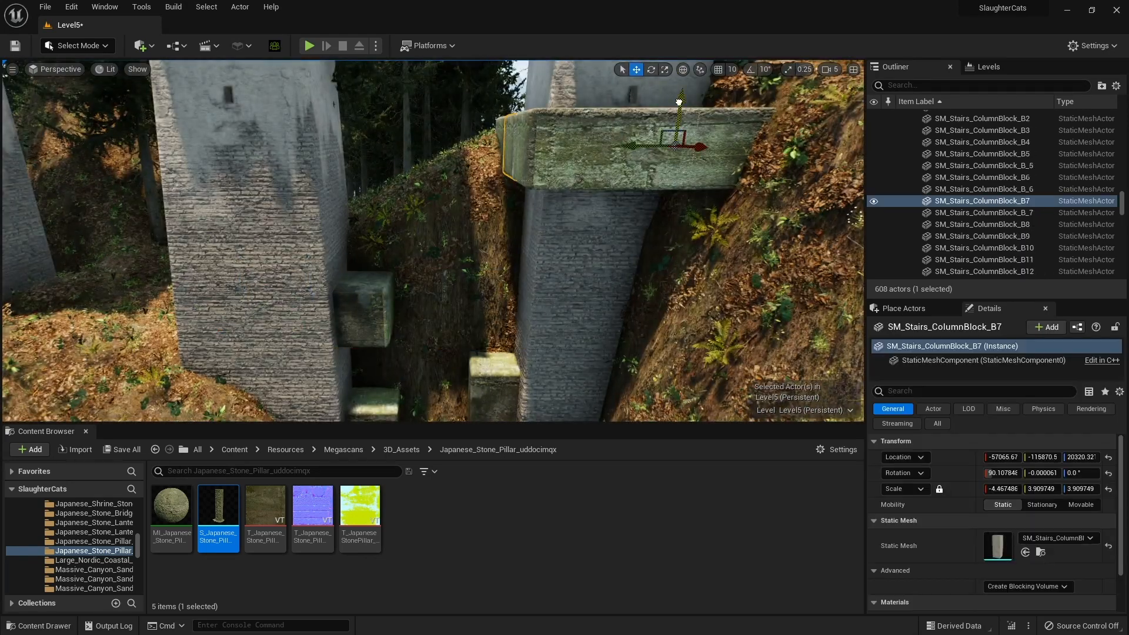
left_click_drag(676, 108, 666, 213)
left_click_drag(623, 257, 605, 259)
left_click(365, 309)
left_click_drag(238, 260, 240, 108, "alt")
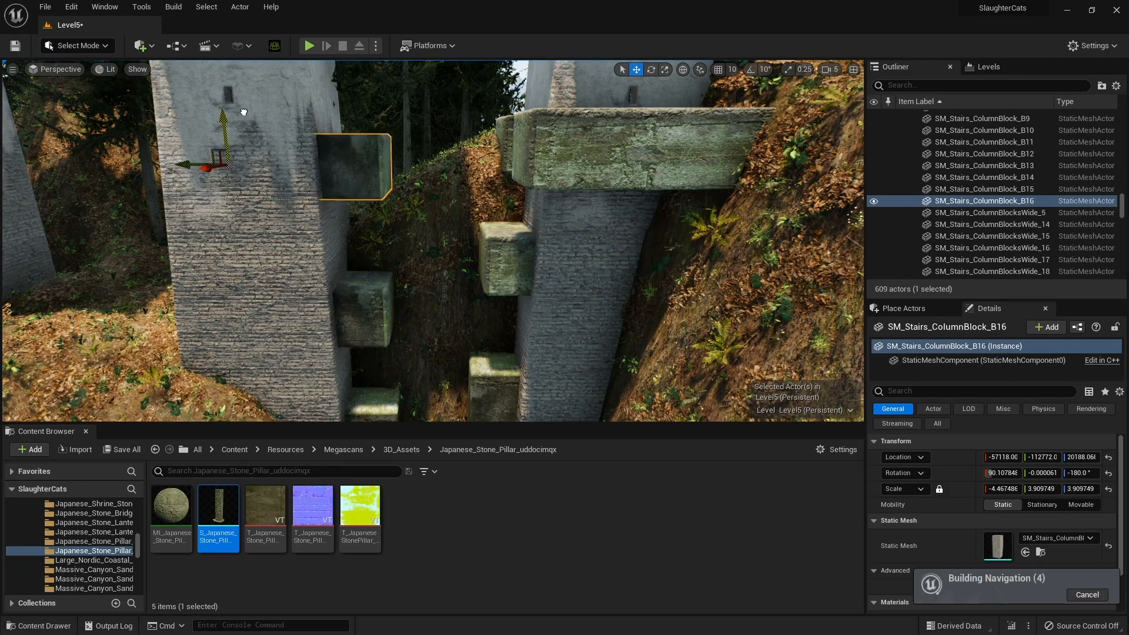
right_click_drag(242, 109, 353, 170)
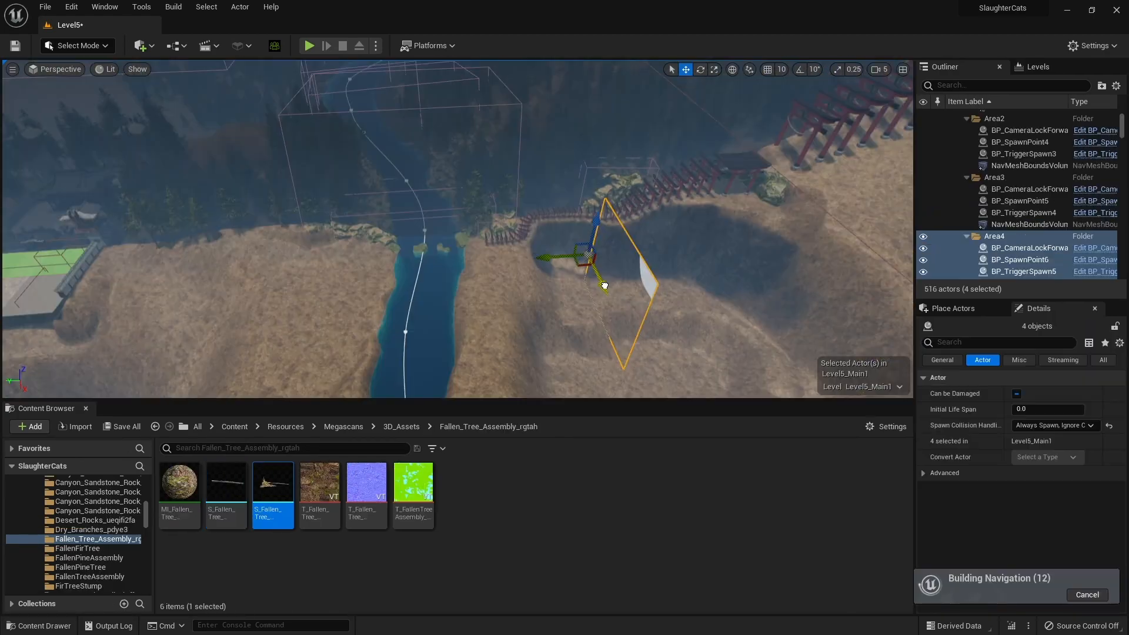
Raise the Area4 camera lock, spawn point, trigger and nav mesh volume and move them over the ravine beside the torii gates.
left_click_drag(586, 237, 586, 226)
right_click_drag(587, 226, 633, 217)
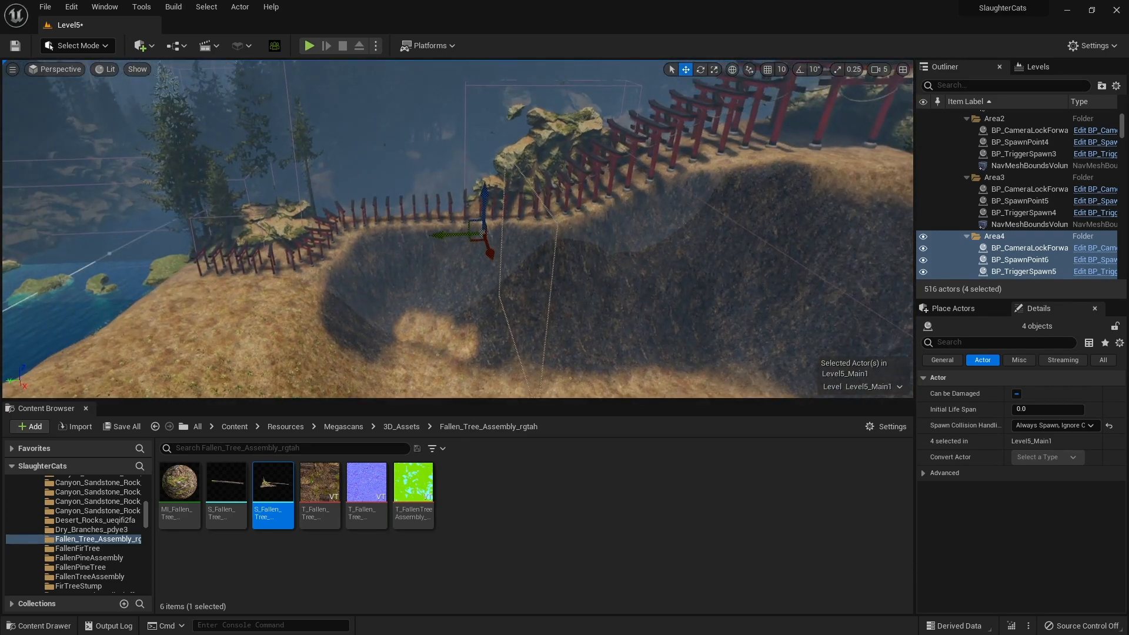
left_click_drag(484, 203, 486, 118)
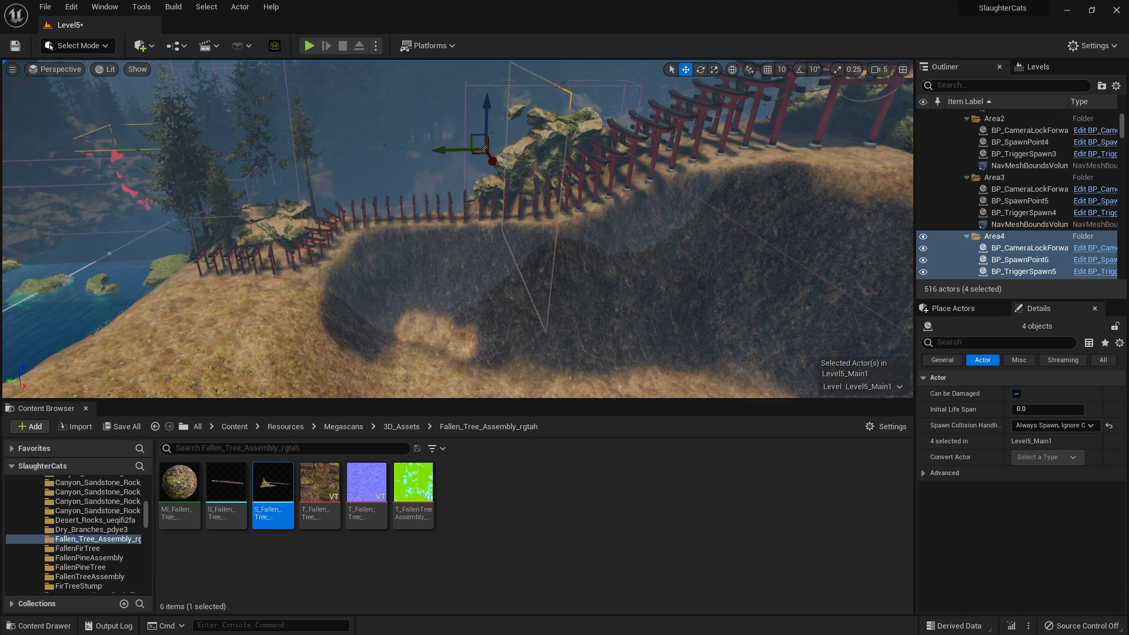
left_click_drag(492, 160, 611, 325)
key("s")
right_click_drag(612, 325, 629, 308)
key("d")
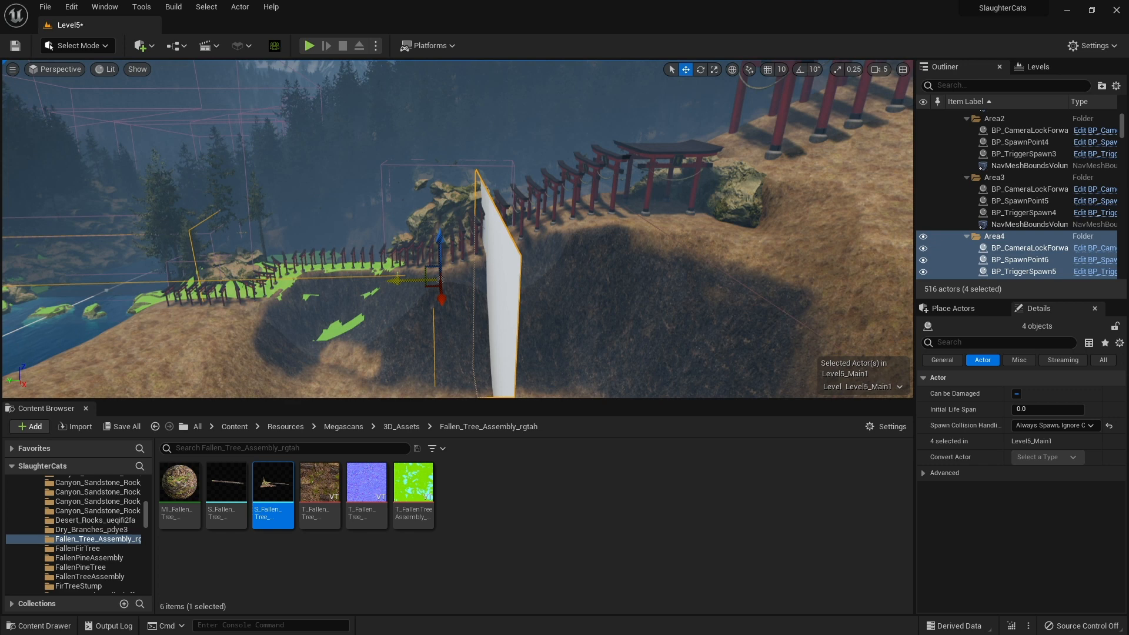
Duplicate the Area4 actor set farther along the torii gate row and raise the copy to the hilltop.
left_click_drag(416, 282, 606, 290, "alt")
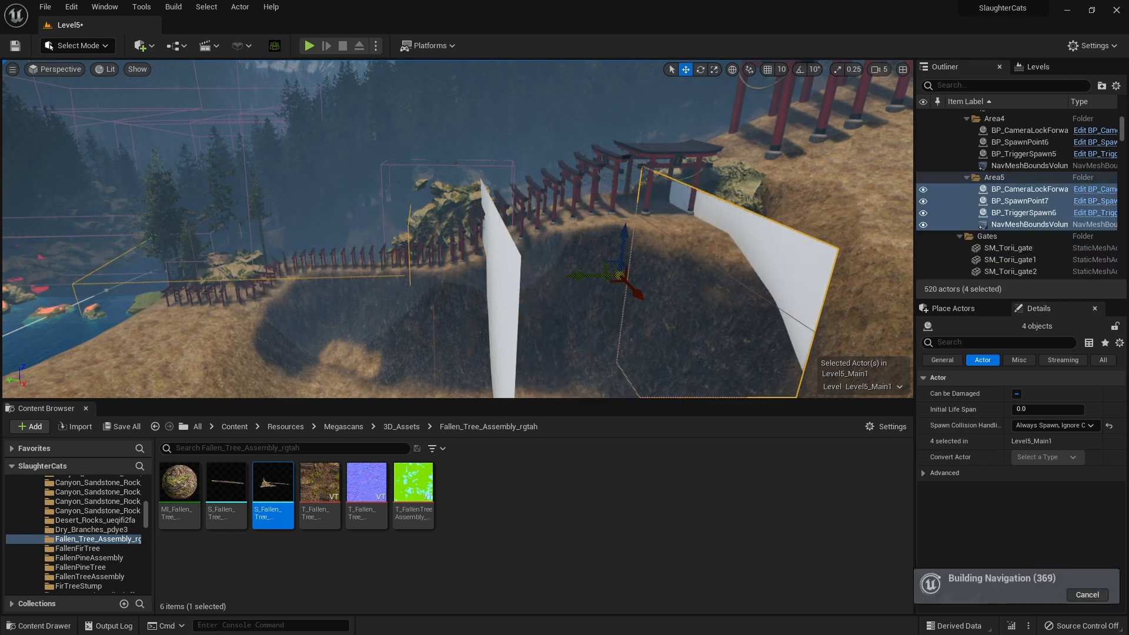
left_click_drag(623, 247, 581, 218)
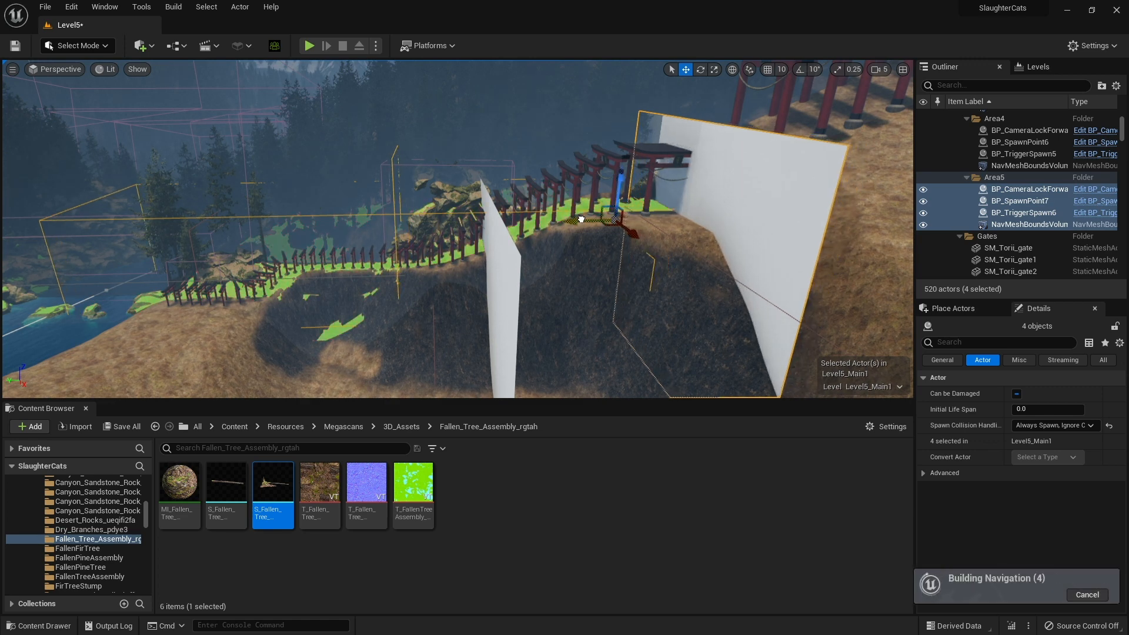
right_click_drag(581, 219, 606, 218)
left_click_drag(512, 209, 515, 123, "alt")
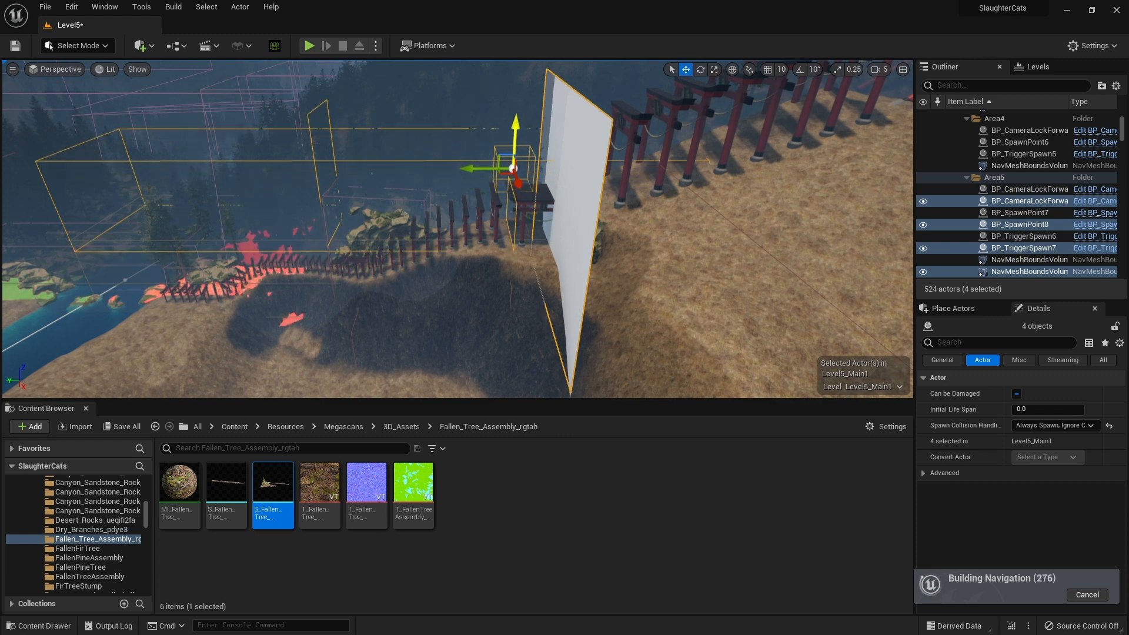
key("ctrl+z")
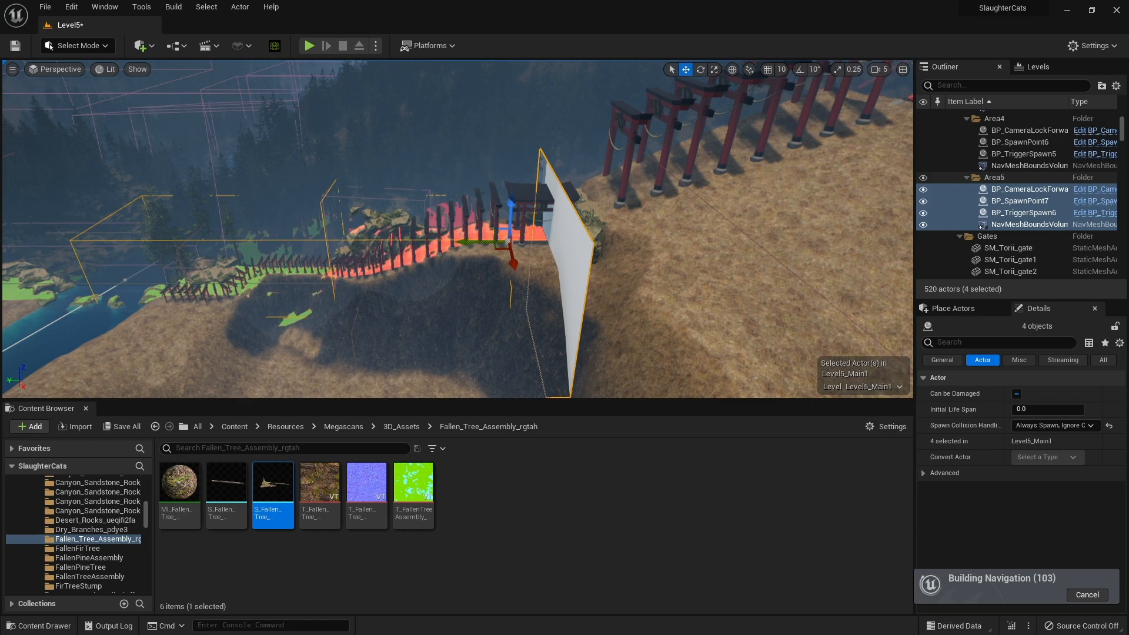
left_click(1023, 153)
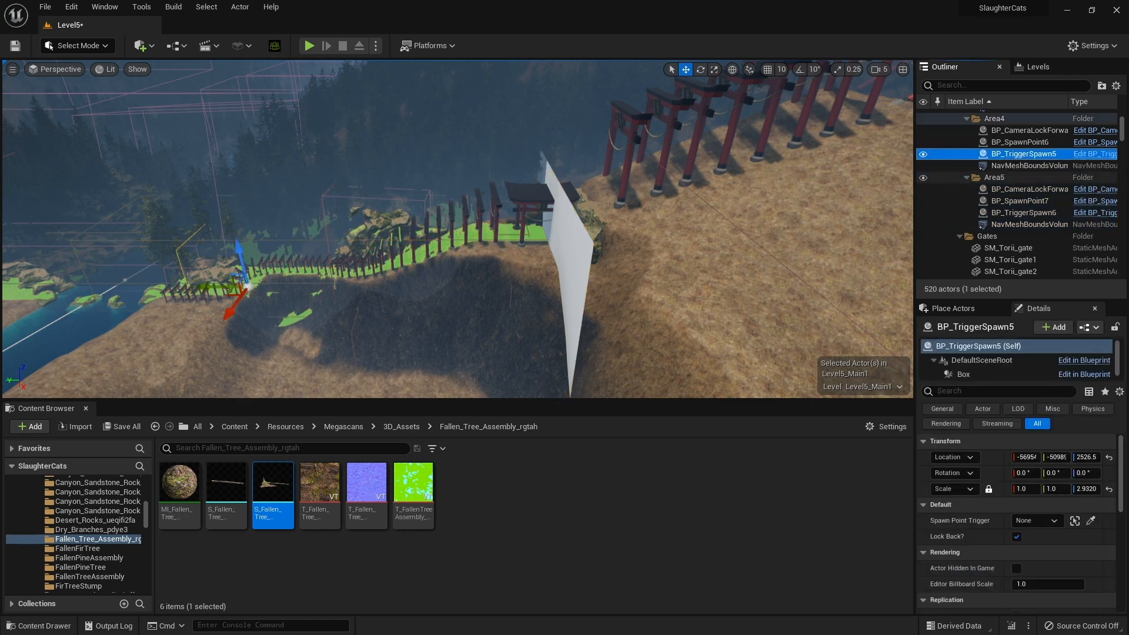
Duplicate the Area5 folder with its contents and raise the copied actors above the torii gate row.
left_click(1008, 178)
right_click(1007, 178)
left_click(1042, 212)
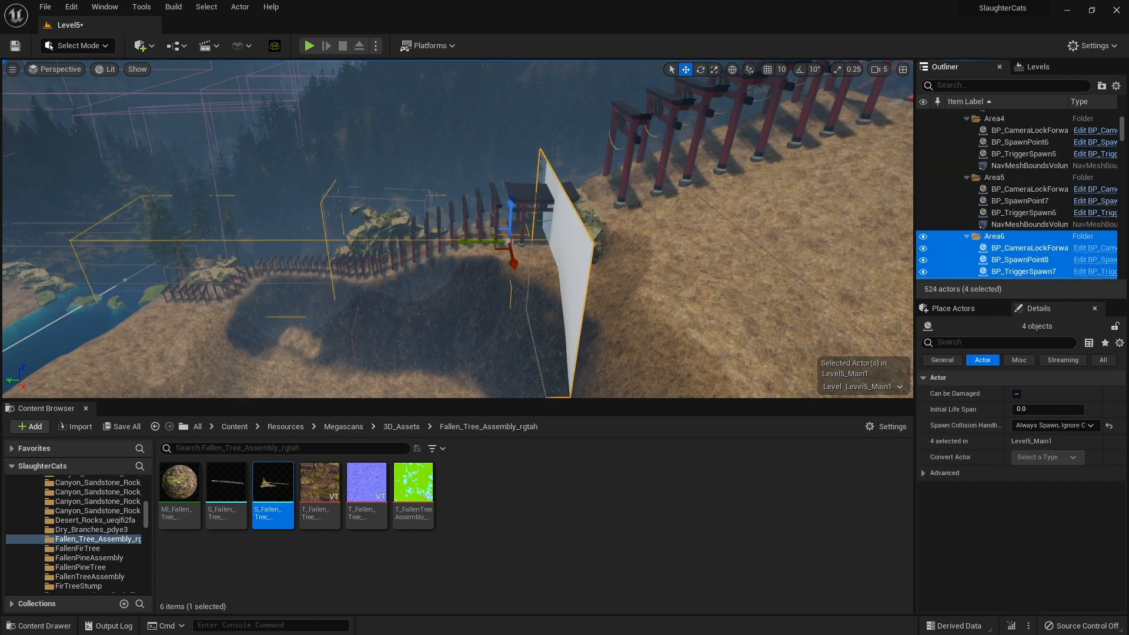
left_click_drag(509, 203, 516, 82)
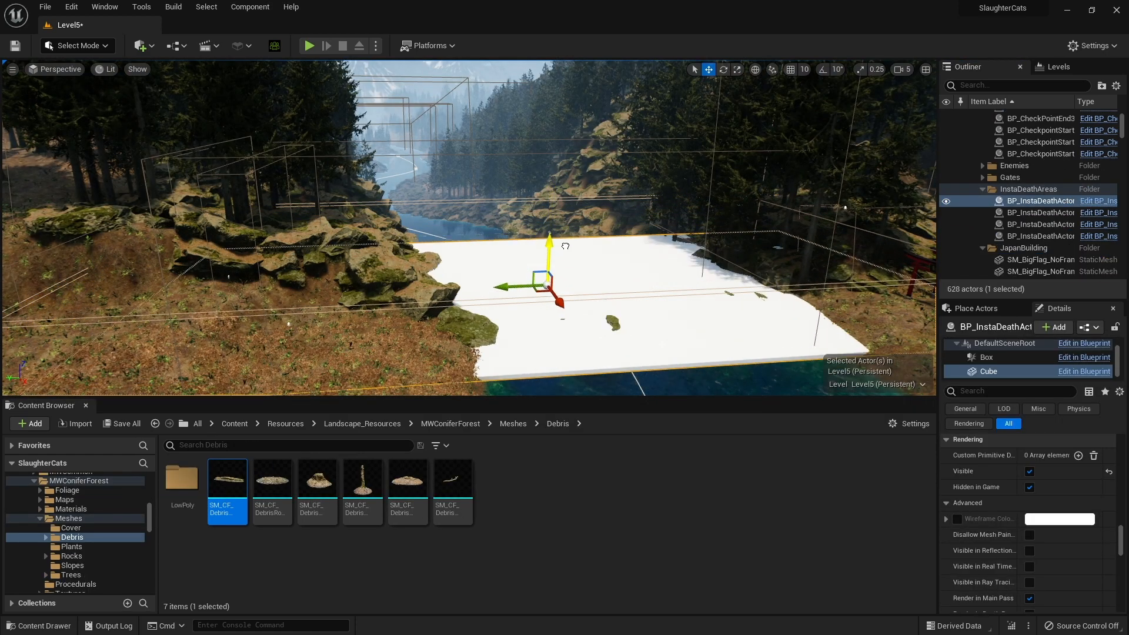
Lower the BP_InstaDeathActor cube below the tops of the stepping-stone rocks in the river.
left_click_drag(565, 246, 572, 278)
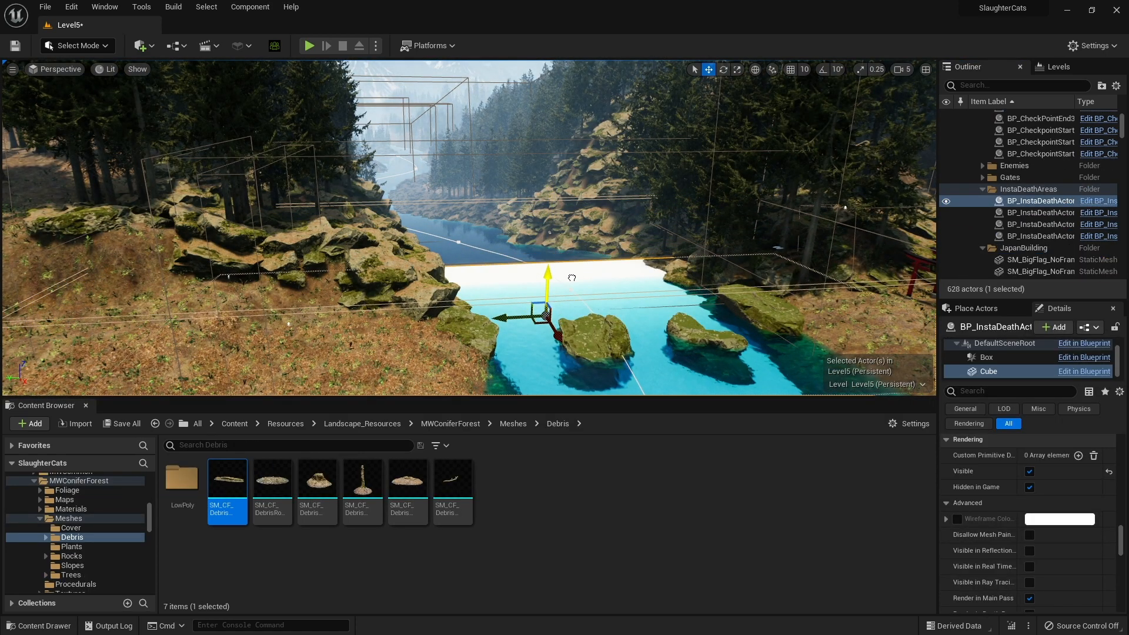
mouse_move(570, 290)
right_mouse_down()
mouse_move(676, 353)
mouse_move(612, 341)
mouse_move(576, 289)
mouse_move(524, 282)
mouse_move(553, 303)
mouse_move(565, 294)
right_mouse_up()
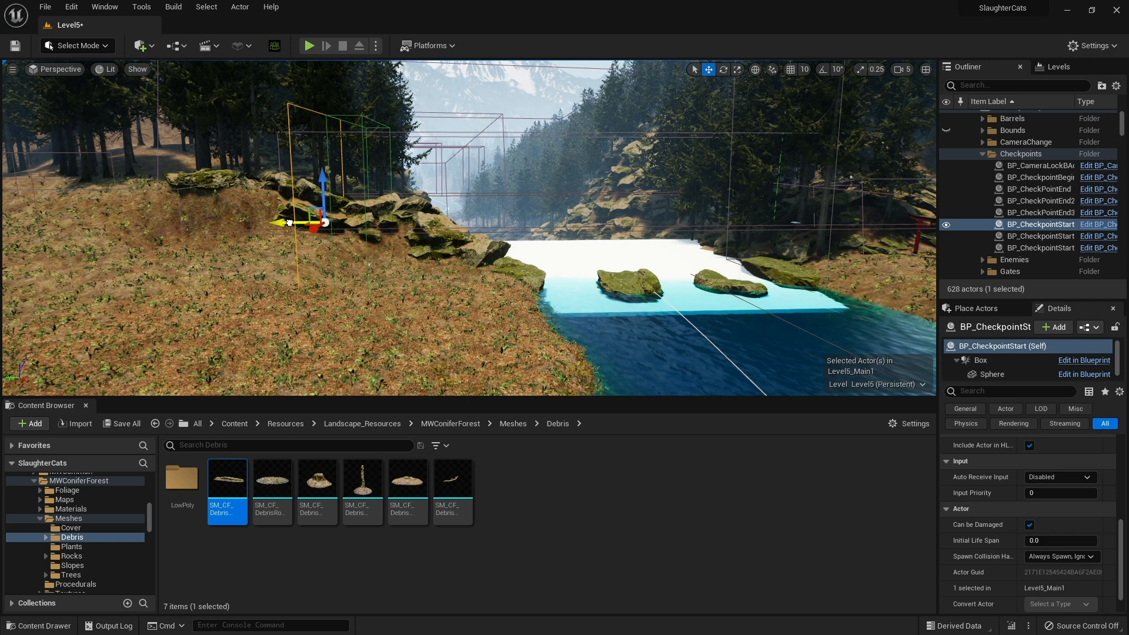
Nudge BP_CheckpointStart along the near riverbank and lower BP_CheckPointEnd on the opposite bank.
mouse_move(290, 223)
left_mouse_down()
mouse_move(227, 222)
mouse_move(287, 222)
left_mouse_up()
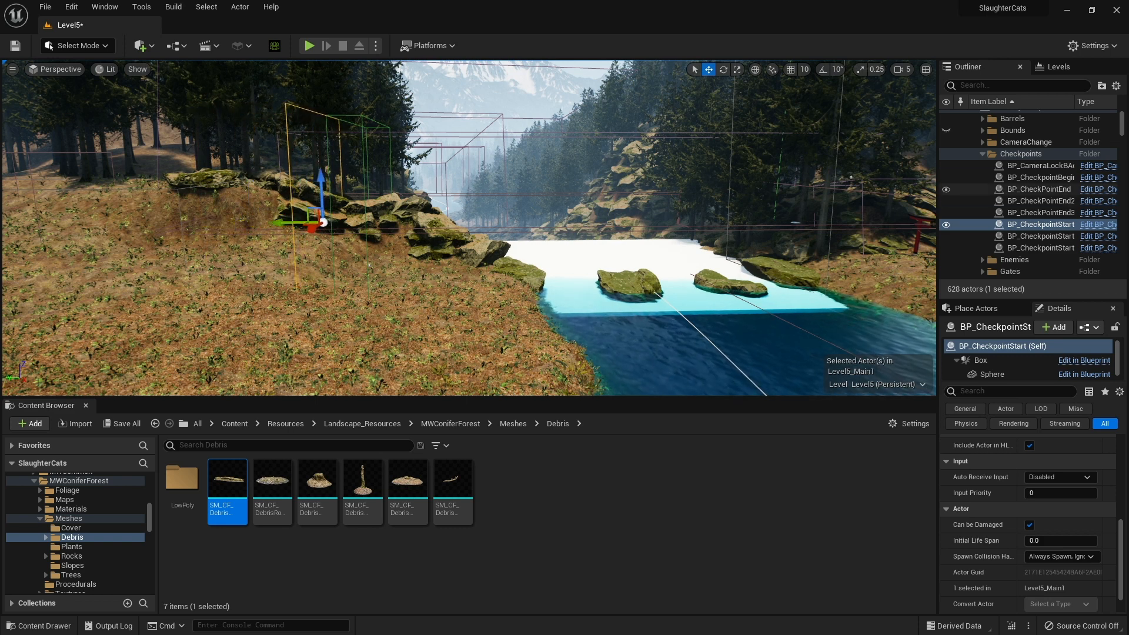
left_click(1044, 189)
right_click_drag(884, 348, 913, 328)
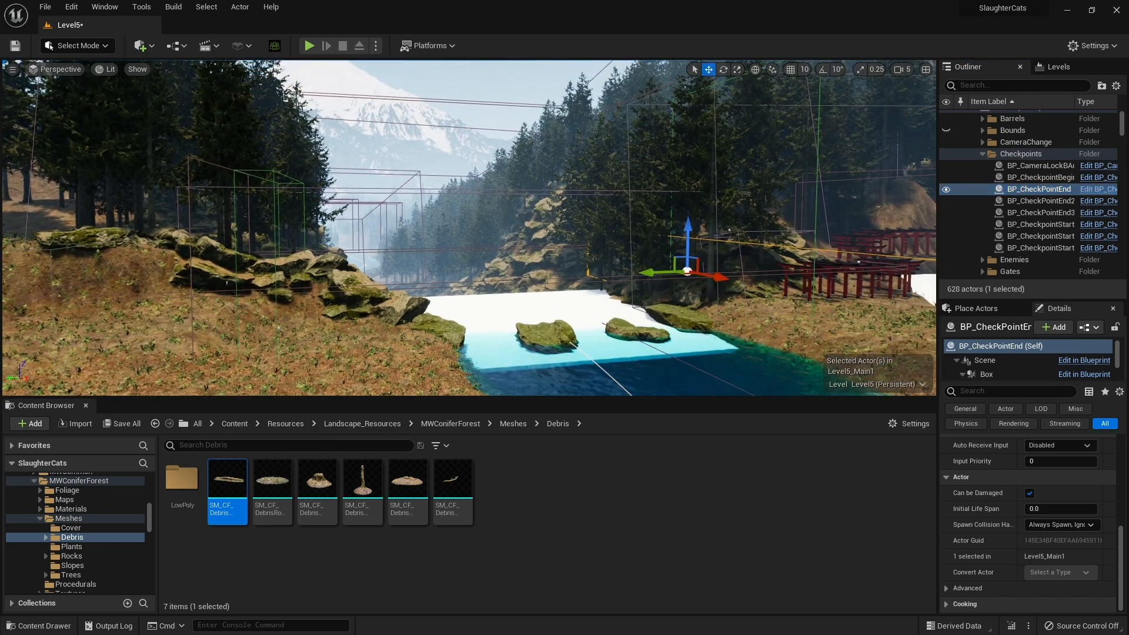
key("w")
mouse_move(694, 235)
left_mouse_down()
mouse_move(700, 187)
mouse_move(702, 246)
left_mouse_up()
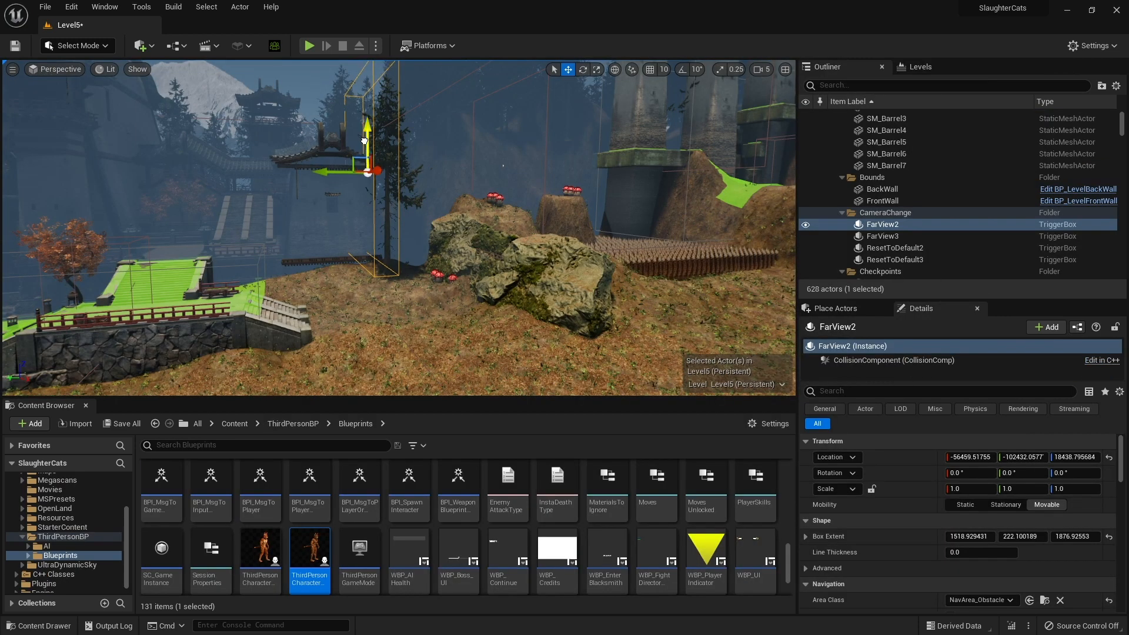
Lower the FarView2 trigger box to the ground beside the temple gate, then select the ResetToDefault2 trigger box.
left_click_drag(364, 141, 365, 187)
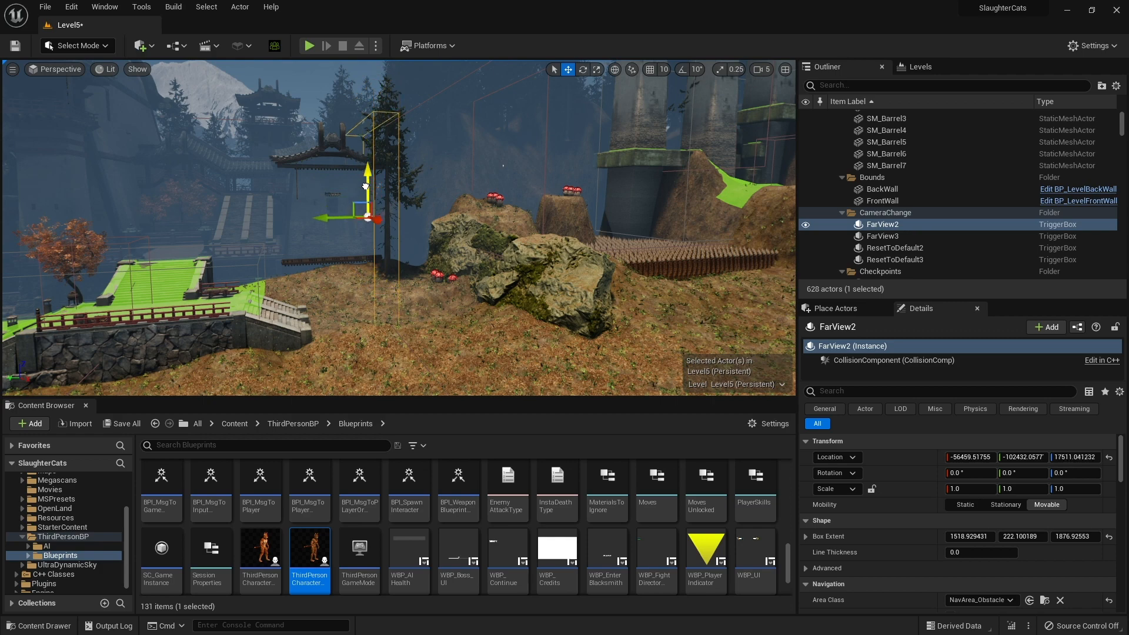
key("w")
right_click_drag(400, 229, 553, 276)
left_click(922, 250)
key("s")
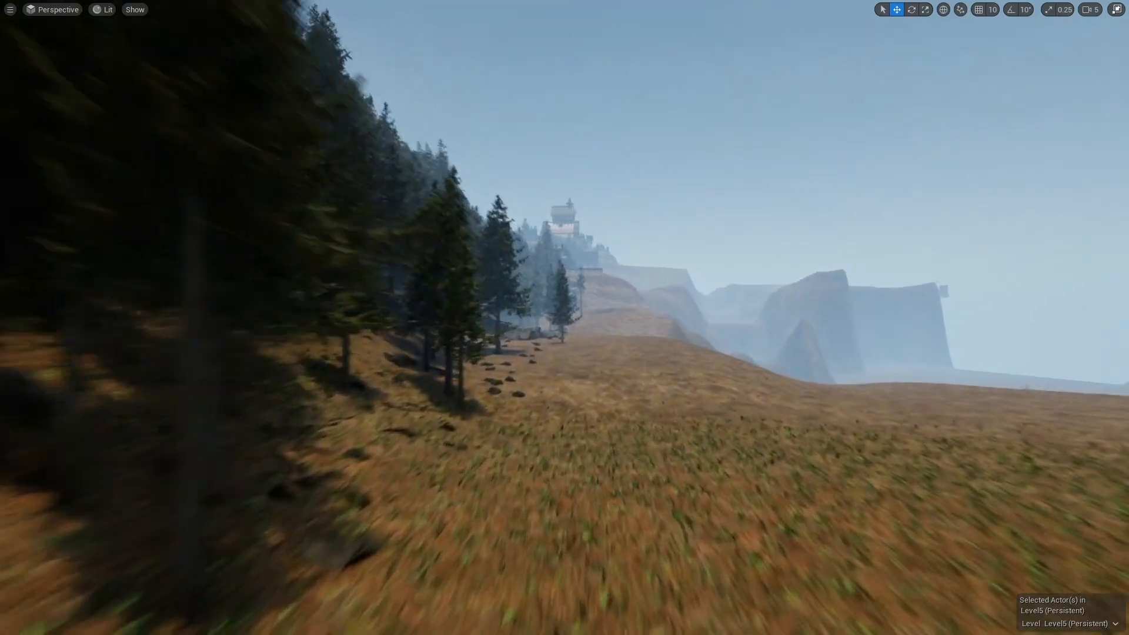
right_click_drag(565, 317, 657, 302)
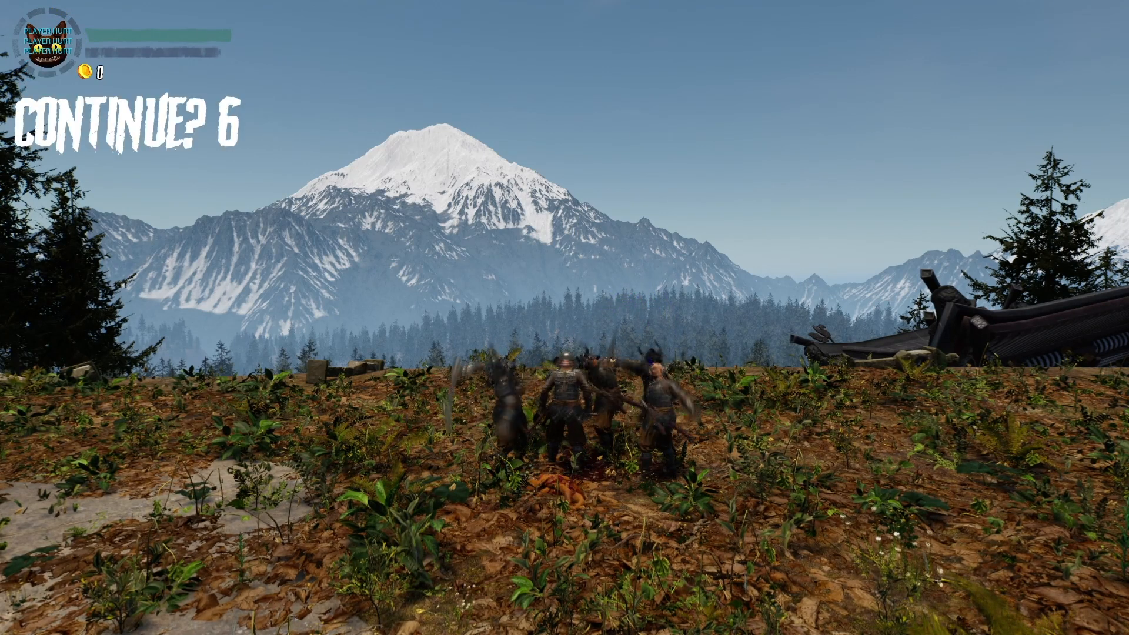
Continue the playtest after the cat's death and fight the group of armoured enemies in the leaf-covered clearing.
key("Return")
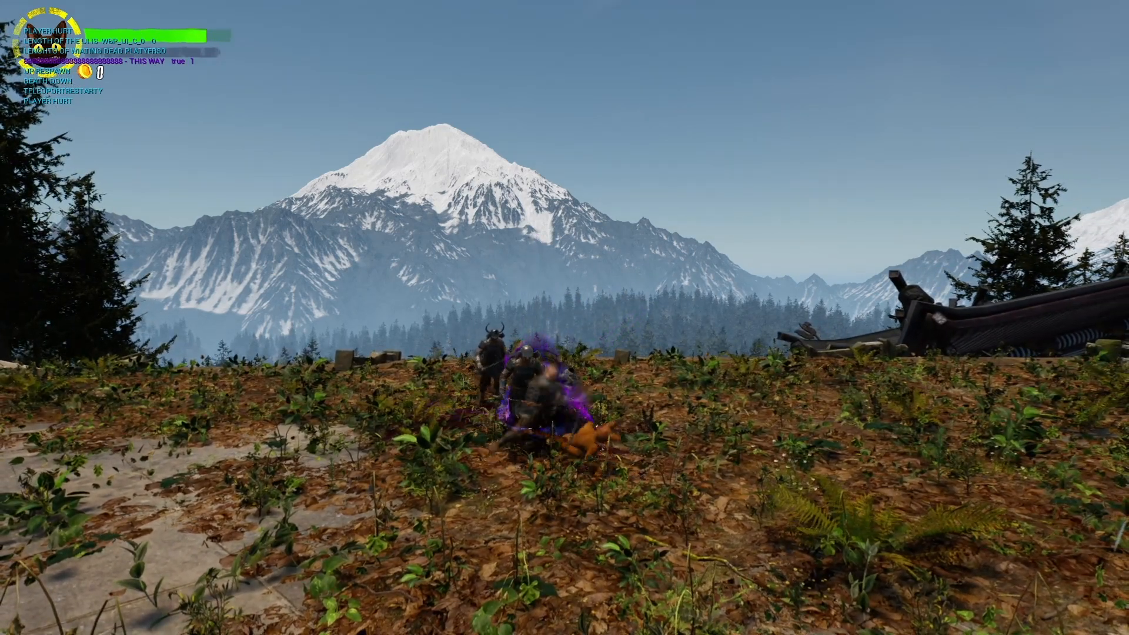
key("d")
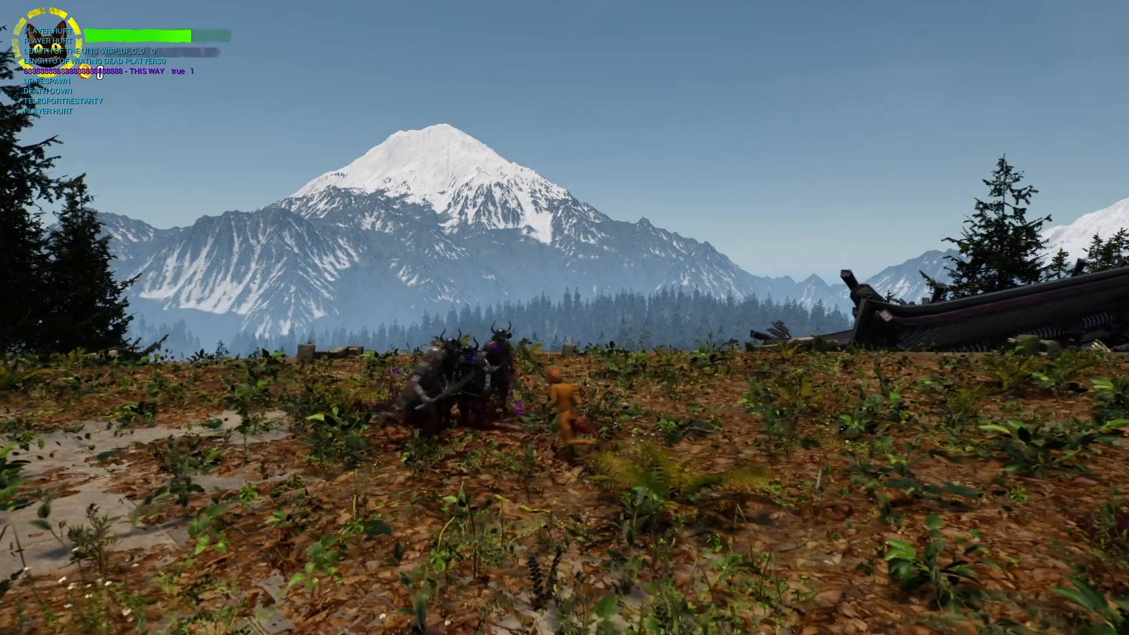
key("a")
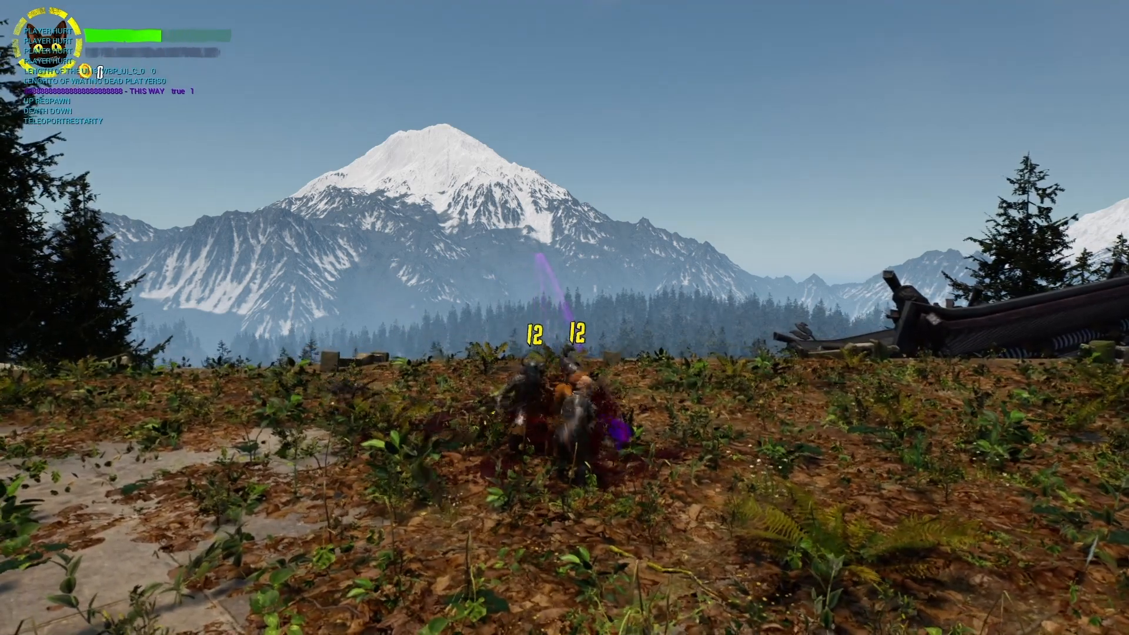
key("d")
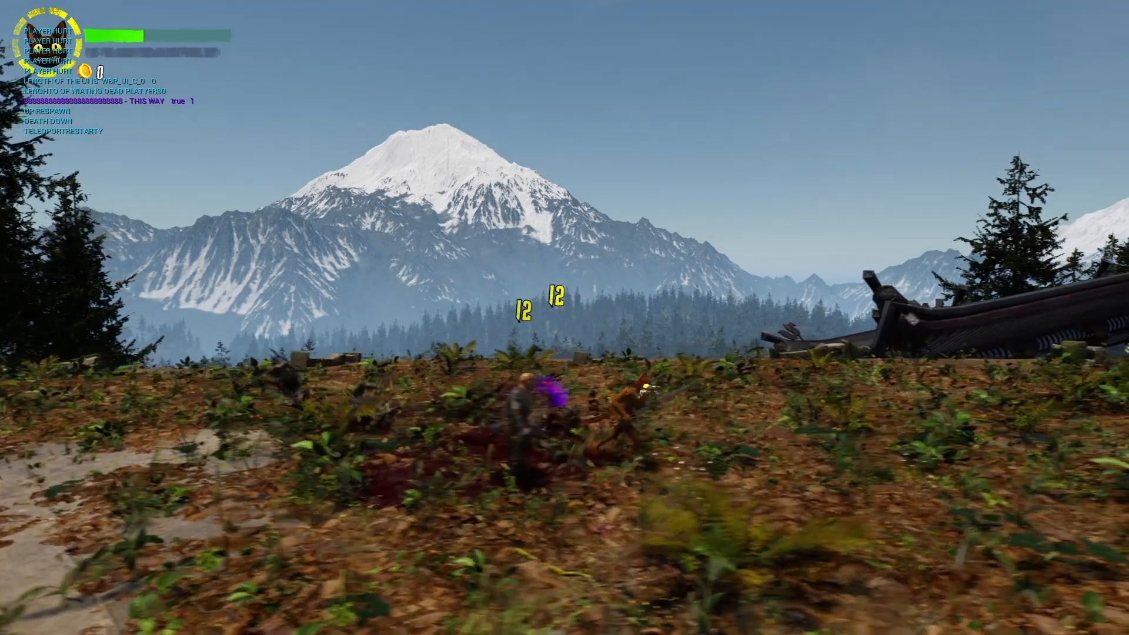
key("a")
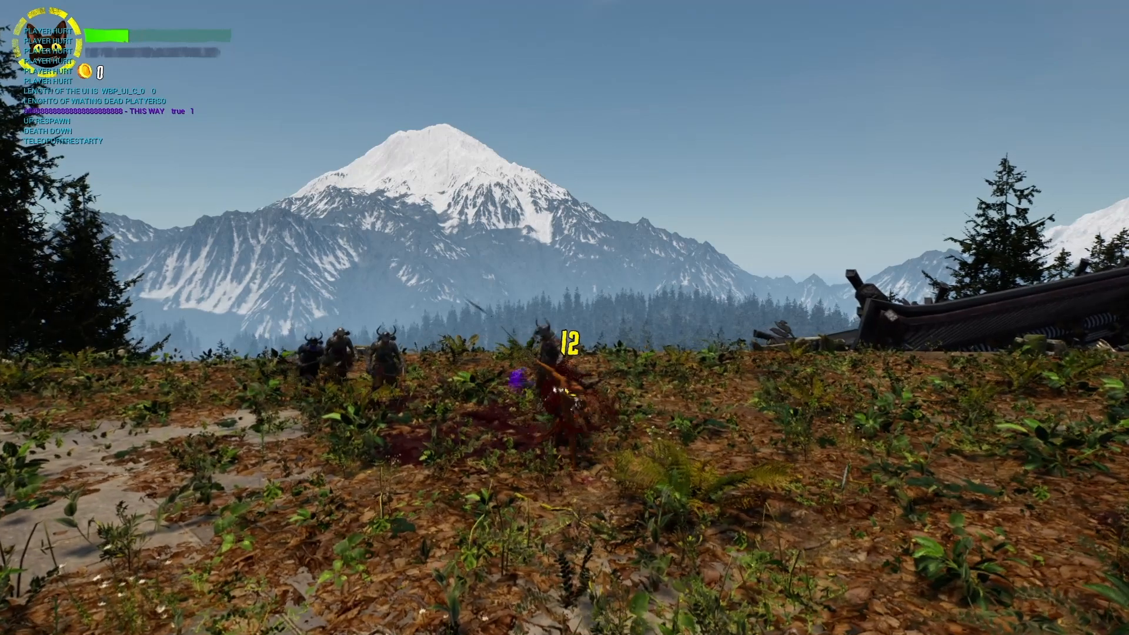